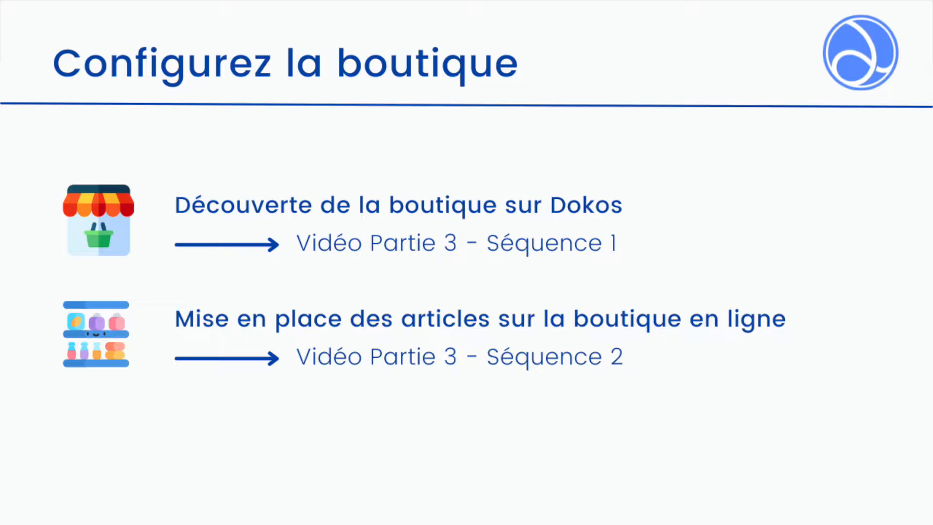
key("Right")
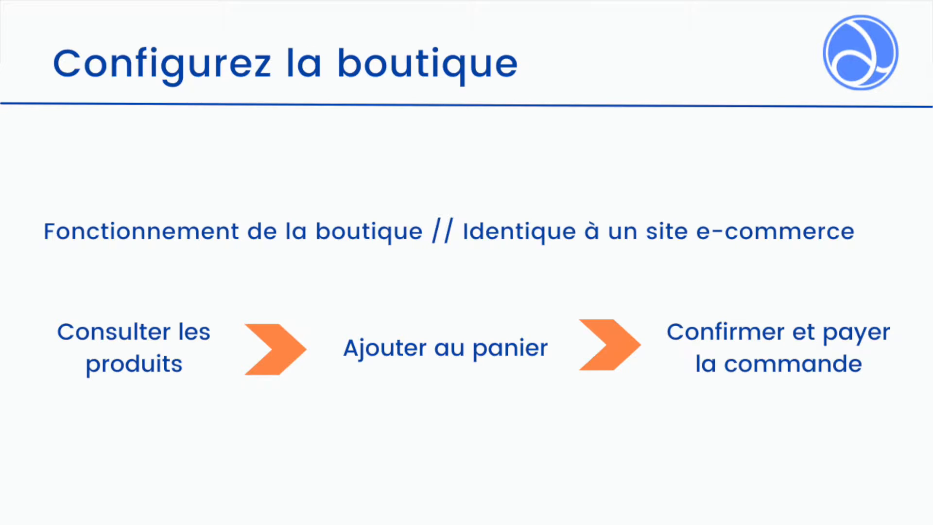
key("Right")
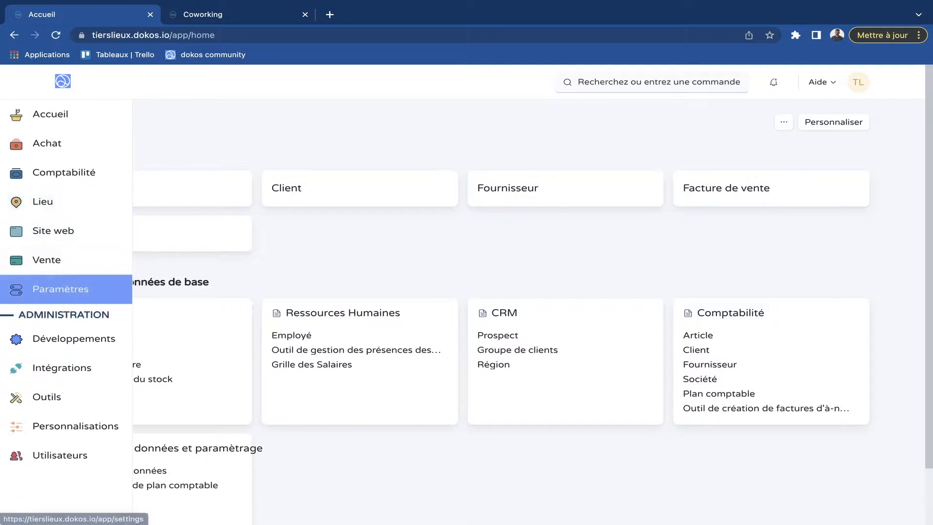
- Open the Salle de coworking article from the sales workspace and expand its Site web settings
left_click(29, 258)
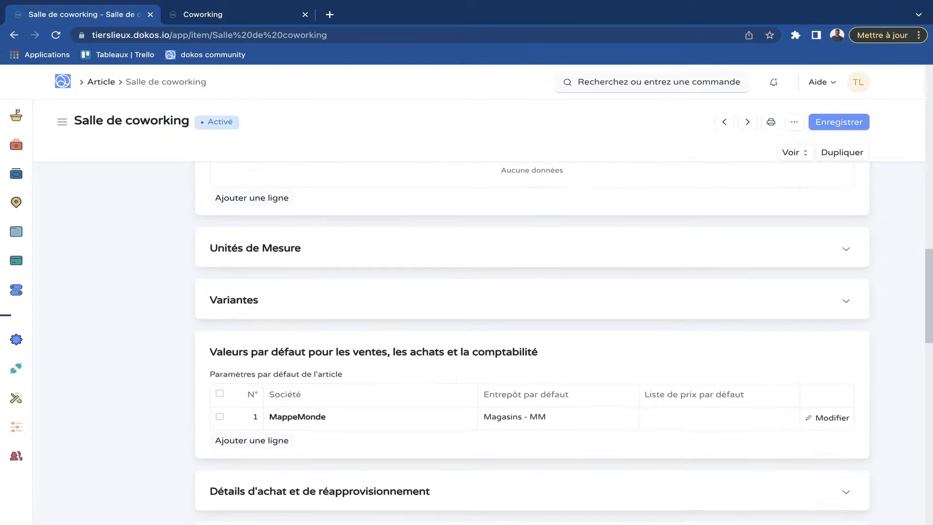
scroll(531, 340, "down", 13)
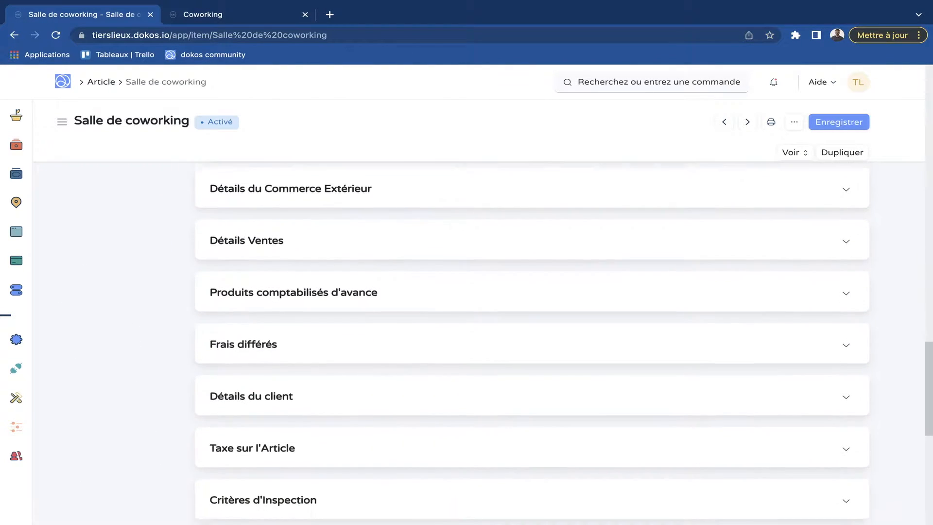
left_click(294, 322)
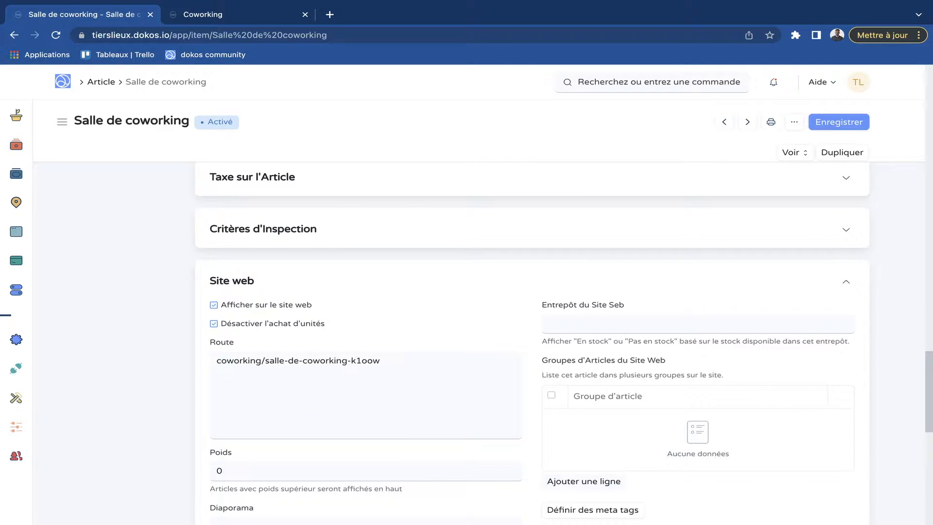
- Compare the article's website settings with the shop's Coworking and Salles de réunion pages
key("ctrl+Tab")
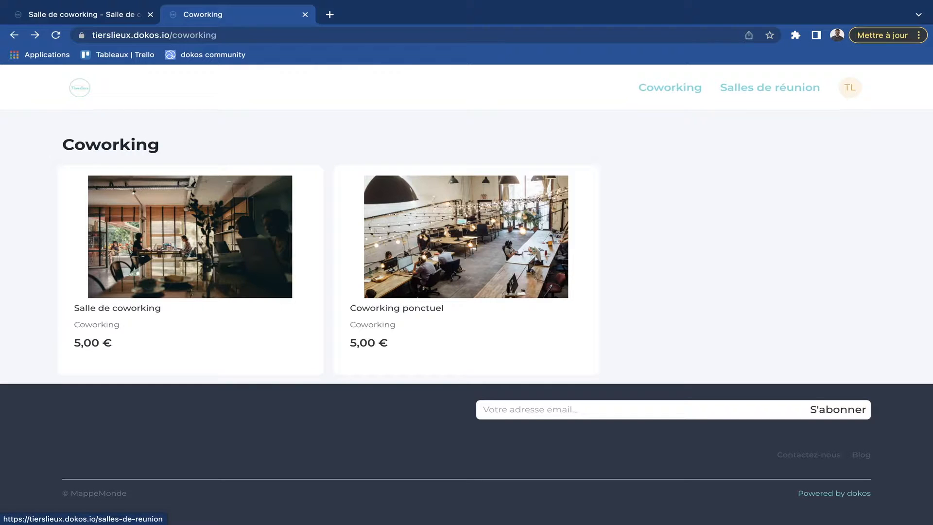
left_click(765, 89)
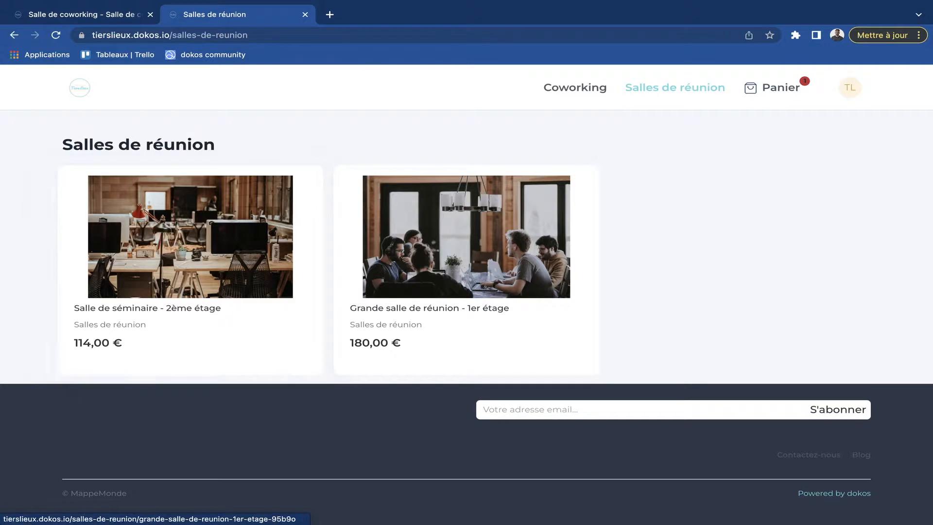
left_click(575, 88)
left_click(102, 15)
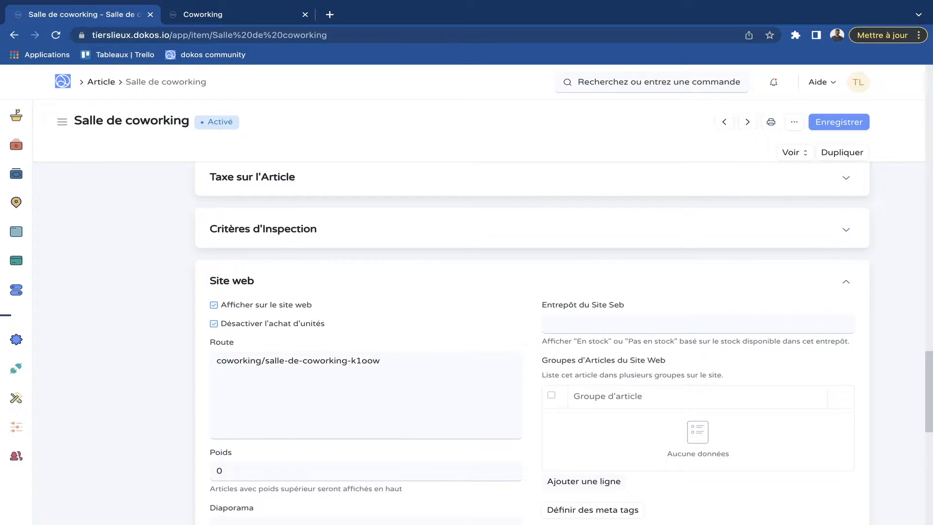
- Open the Coworking ponctuel product in the online shop and add it to the cart
key("ctrl+Tab")
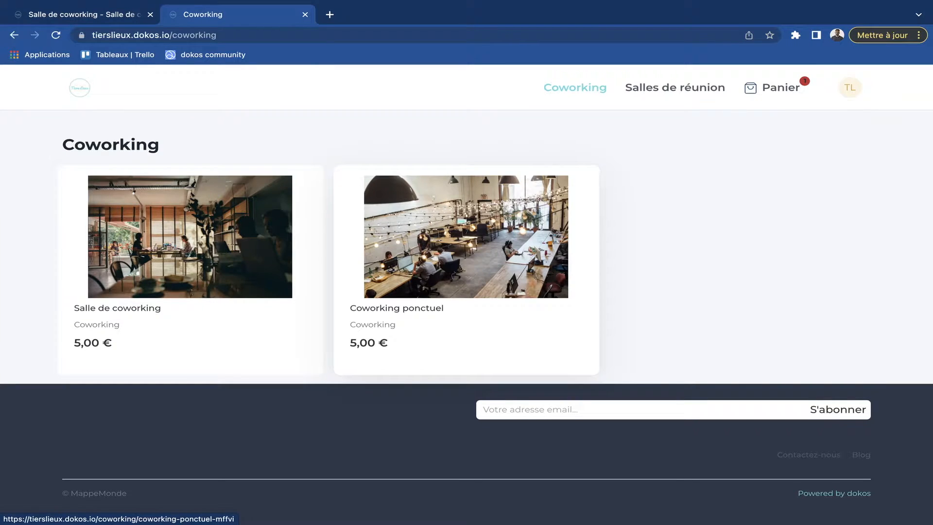
left_click(449, 262)
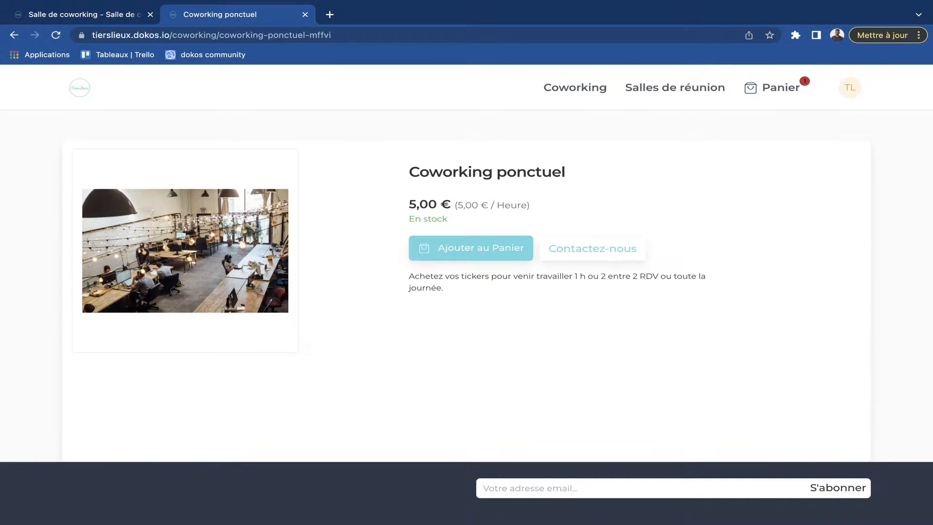
left_click(470, 249)
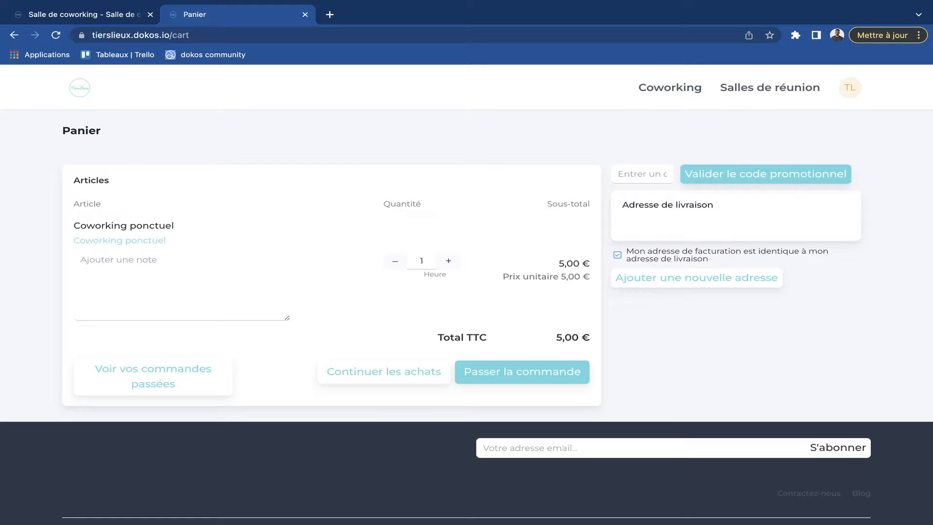
- Return to the administration side and open the Paramètres du panier from the Site web workspace
key("ctrl+shift+Tab")
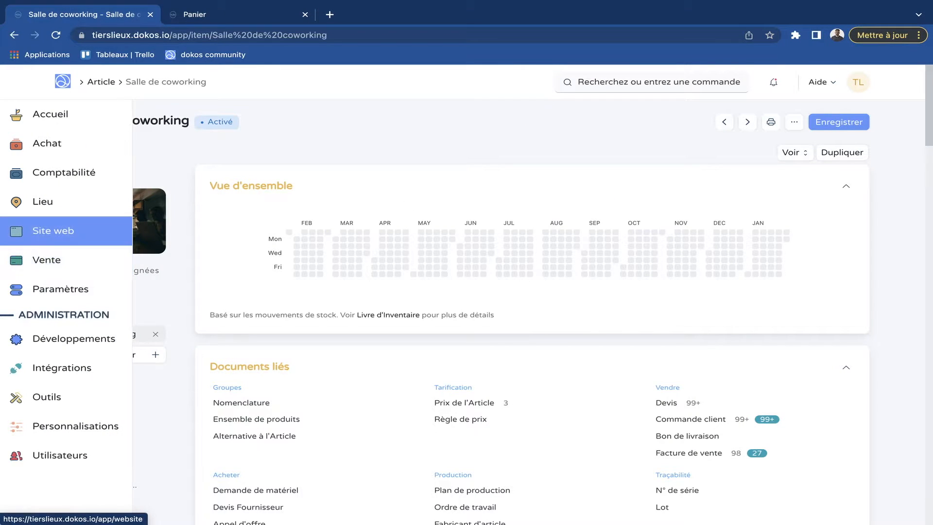
left_click(16, 231)
scroll(313, 364, "down", 1)
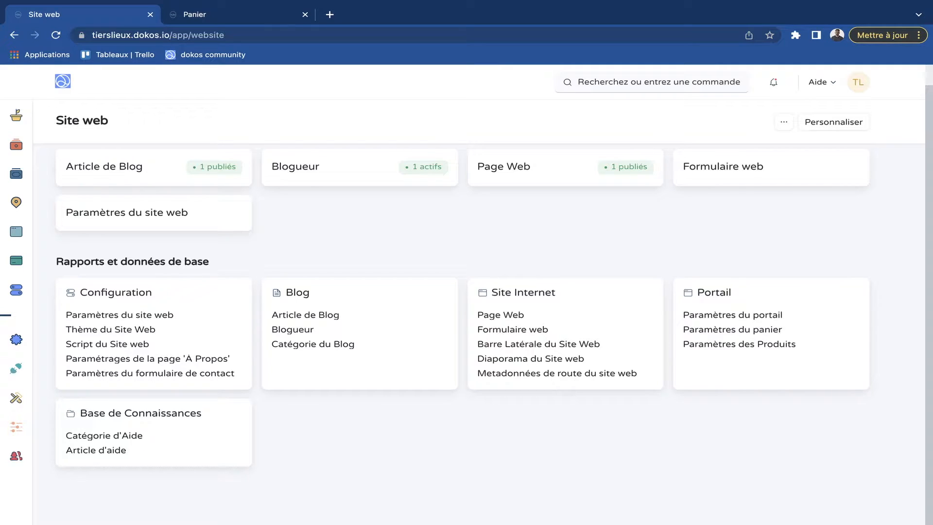
left_click(732, 329)
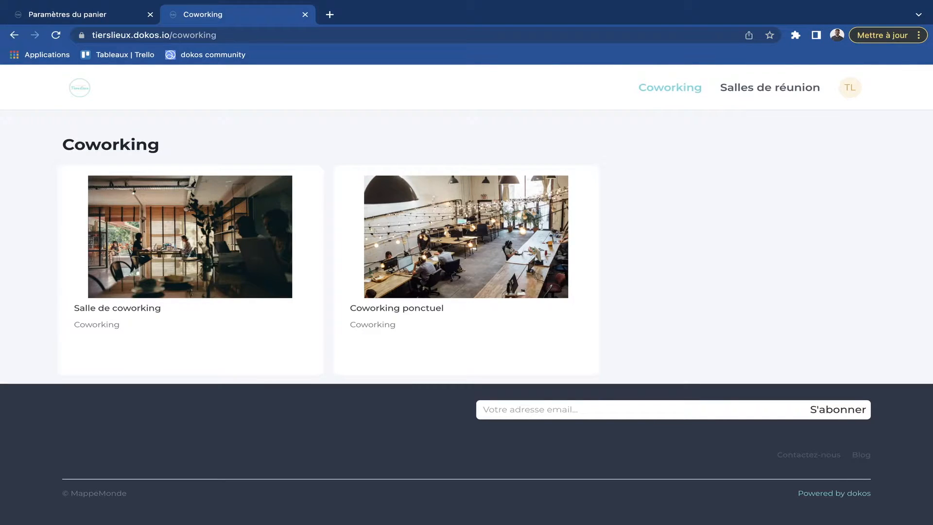
- Check the Coworking ponctuel product page with the cart disabled, and return to the cart settings
left_click(465, 270)
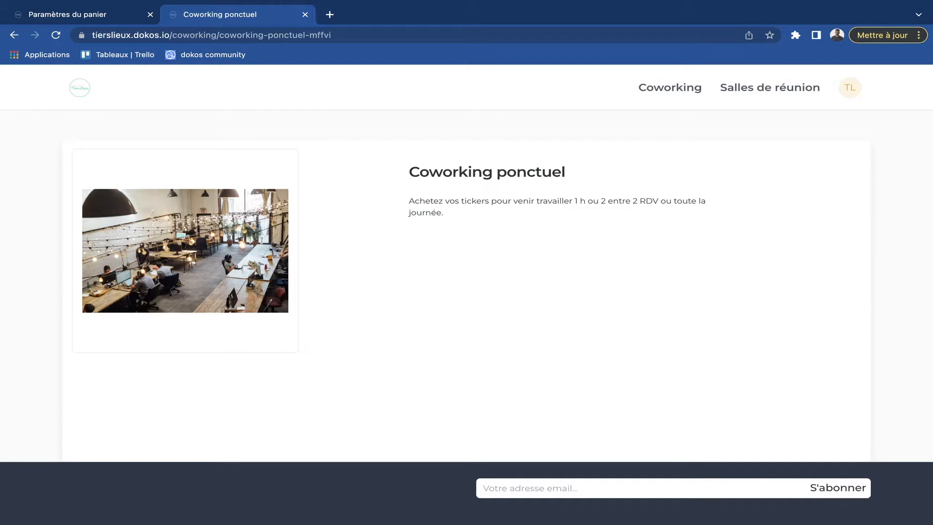
left_click(81, 14)
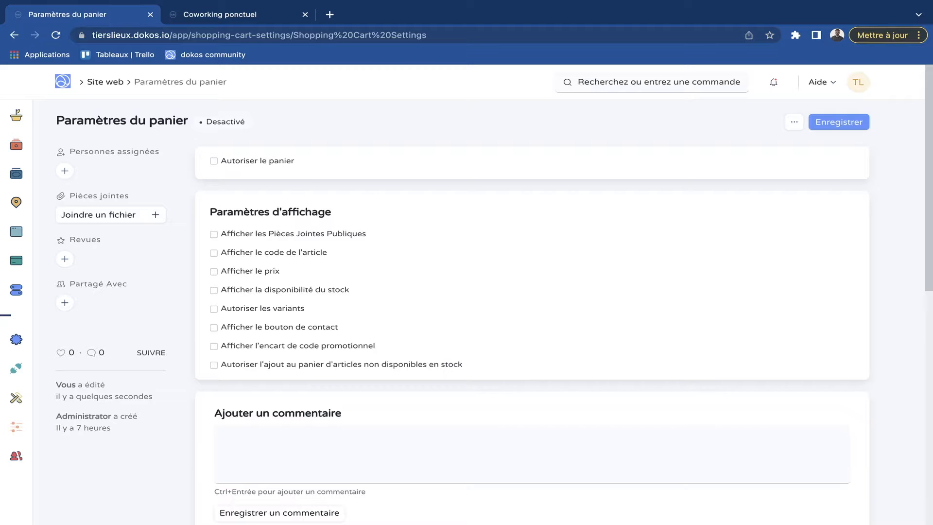
- Enable the shopping cart and turn on the display of the price and stock availability
left_click(214, 161)
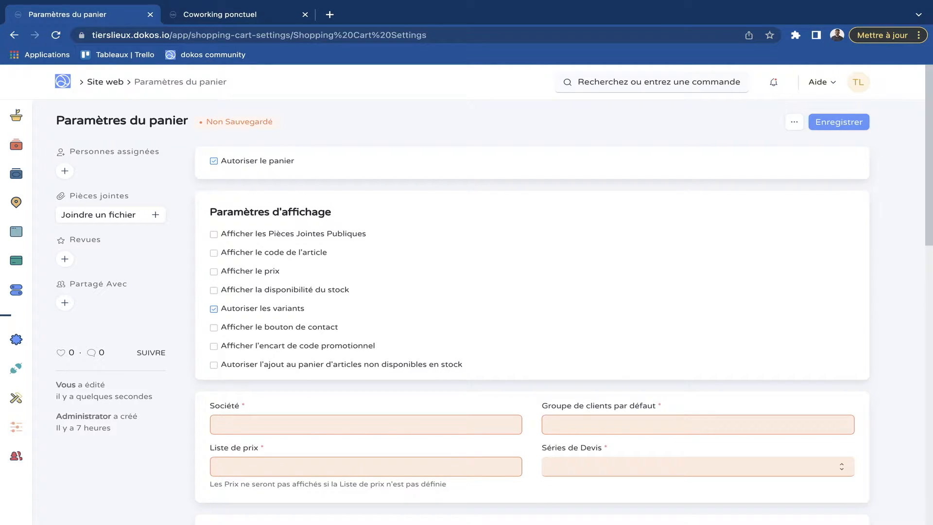
scroll(494, 290, "down", 1)
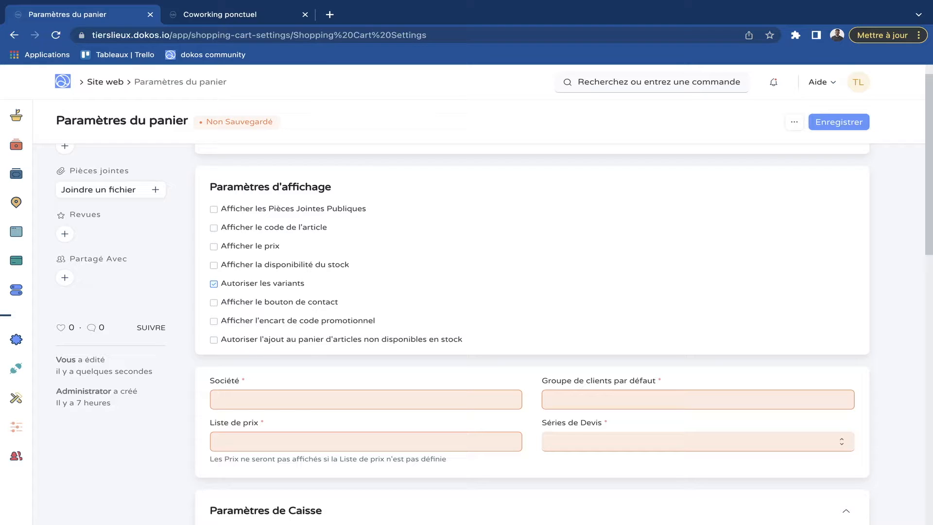
left_click(242, 247)
left_click(214, 265)
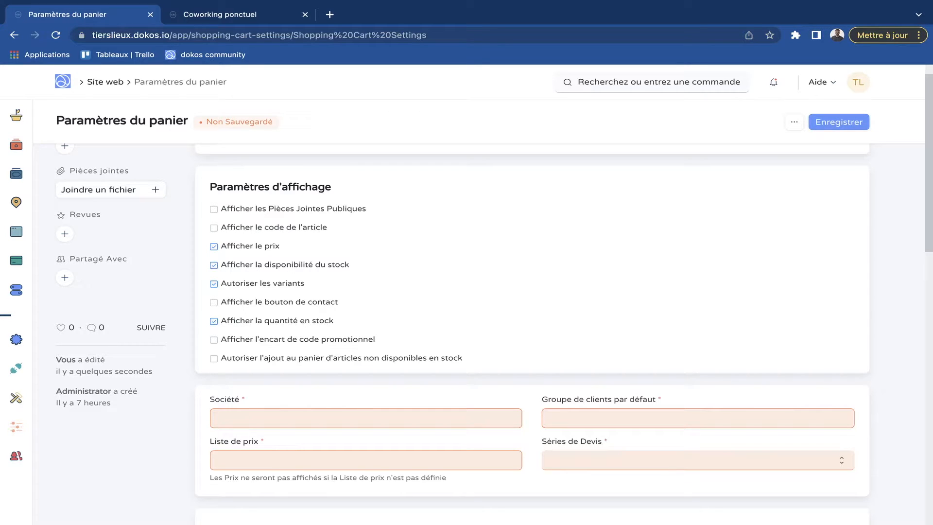
- Configure the display settings to show the contact button and promotional code box, hide the stock quantity, and allow adding out-of-stock articles to the cart
scroll(494, 297, "down", 1)
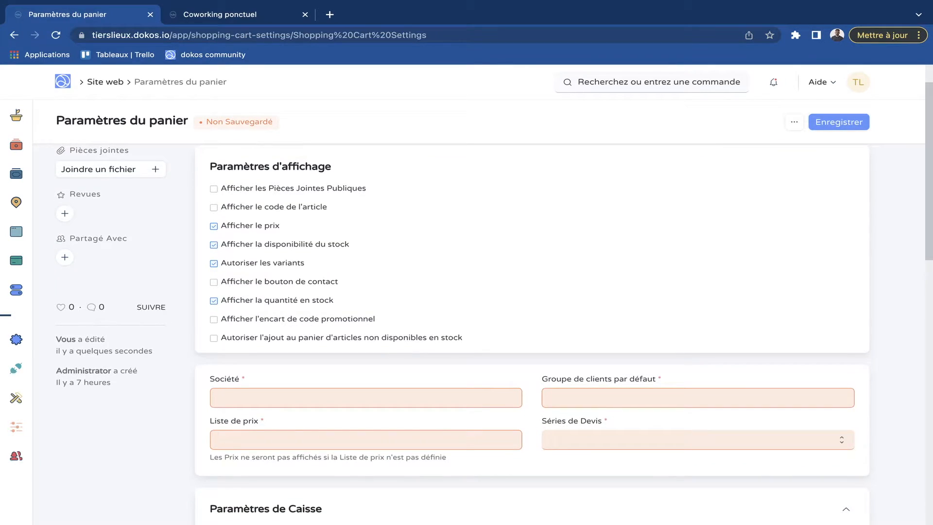
left_click(214, 282)
scroll(494, 299, "down", 1)
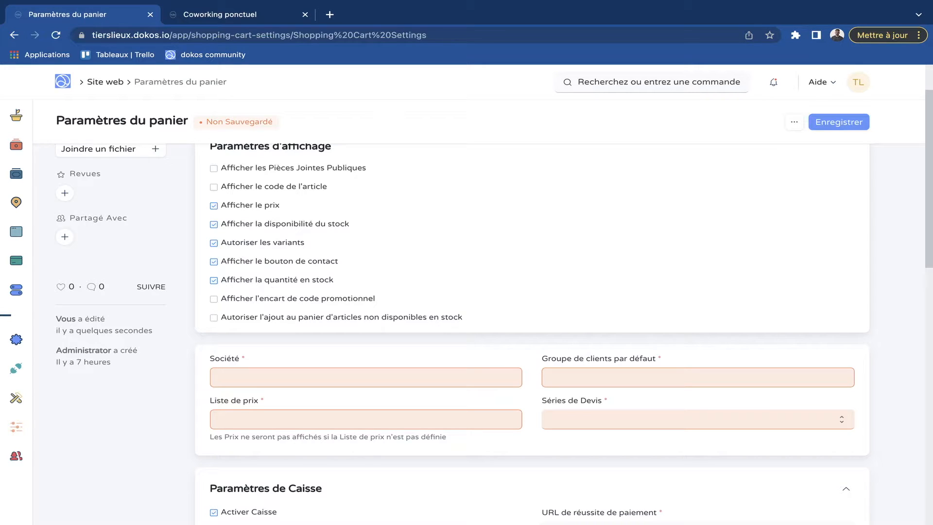
left_click(213, 279)
scroll(494, 299, "down", 1)
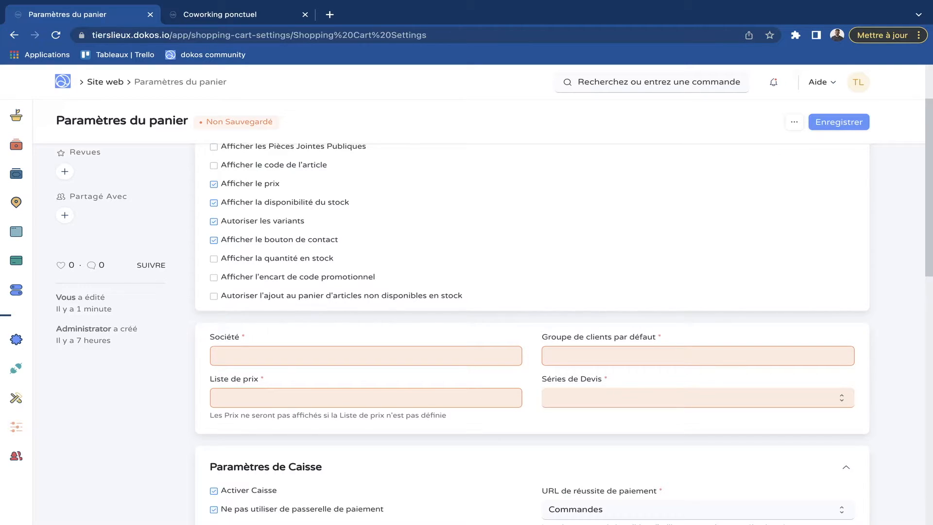
left_click(214, 278)
left_click(240, 295)
- Set the cart's company to MappeMonde and its price list to Vente Standard
scroll(240, 294, "down", 1)
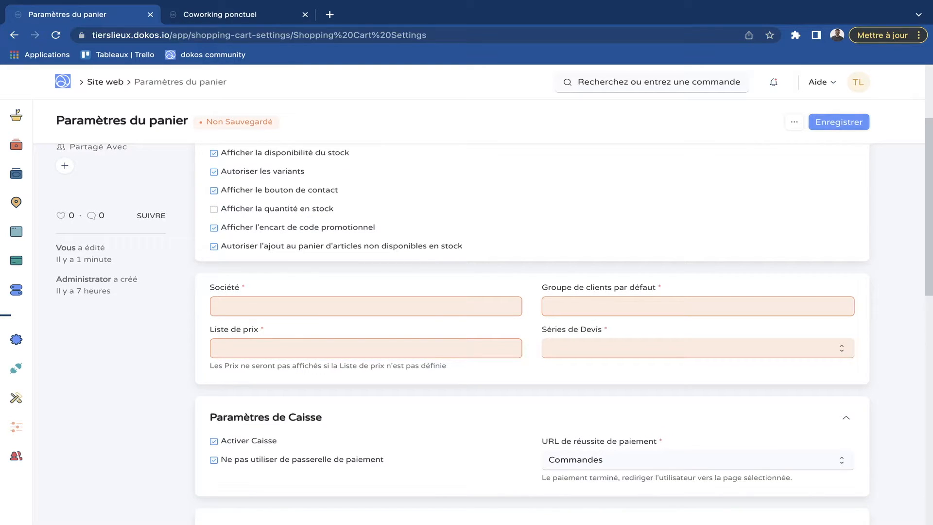
left_click(365, 306)
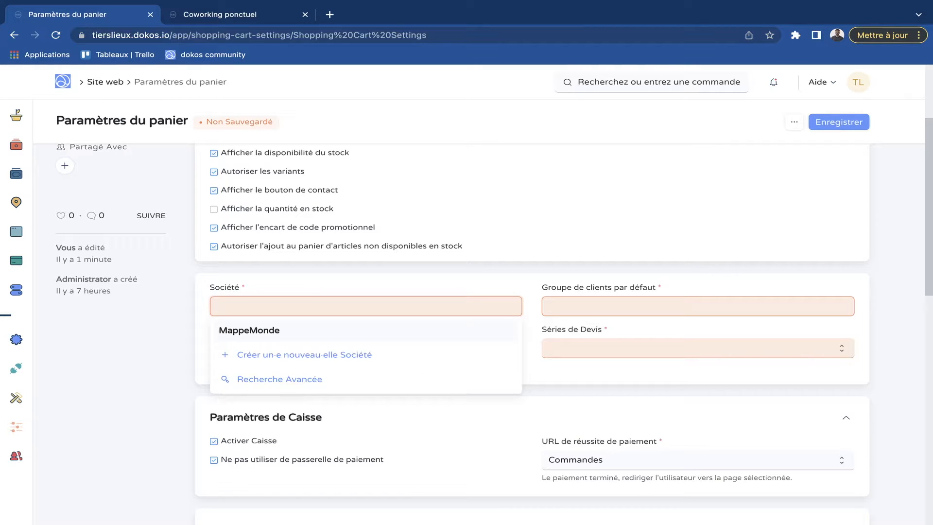
left_click(238, 329)
left_click(239, 346)
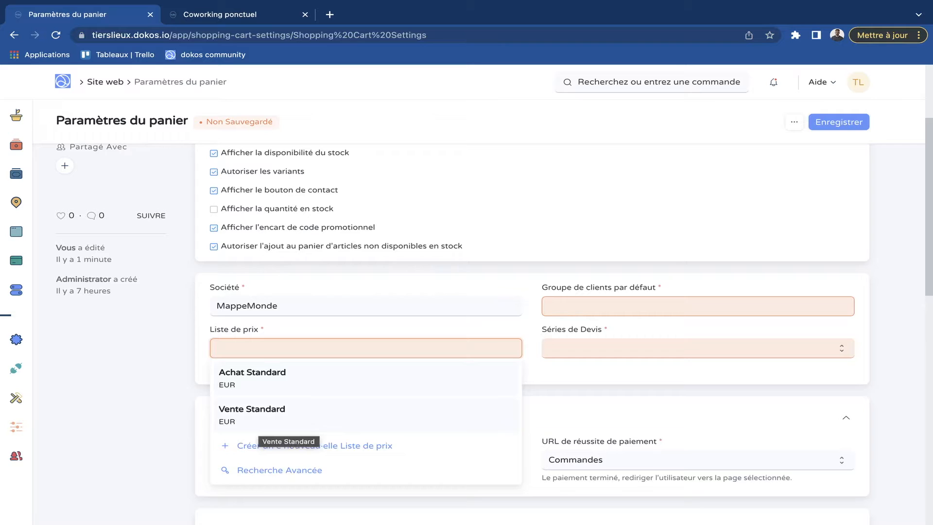
left_click(258, 421)
- Save the cart settings with Tous les Groupes Client as default customer group and SAL-QTN-.YYYY.- as quotation series
left_click(672, 306)
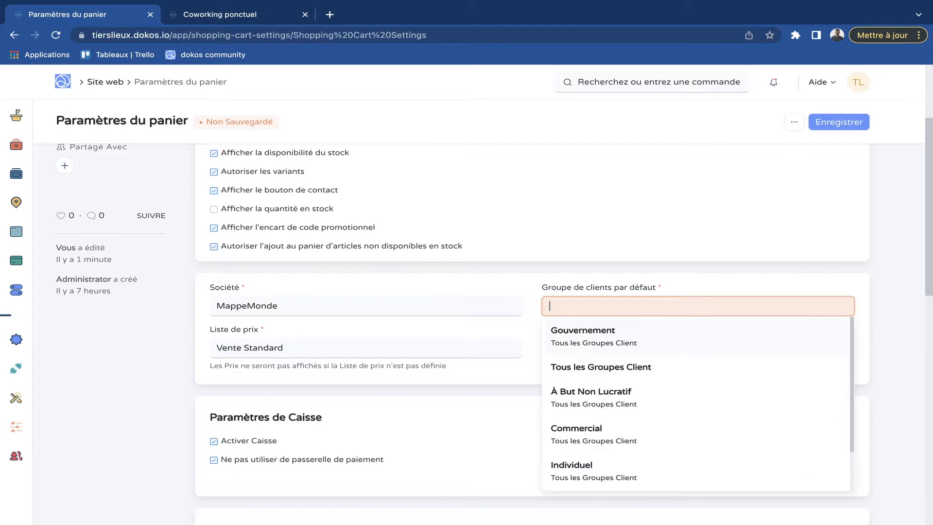
left_click(600, 368)
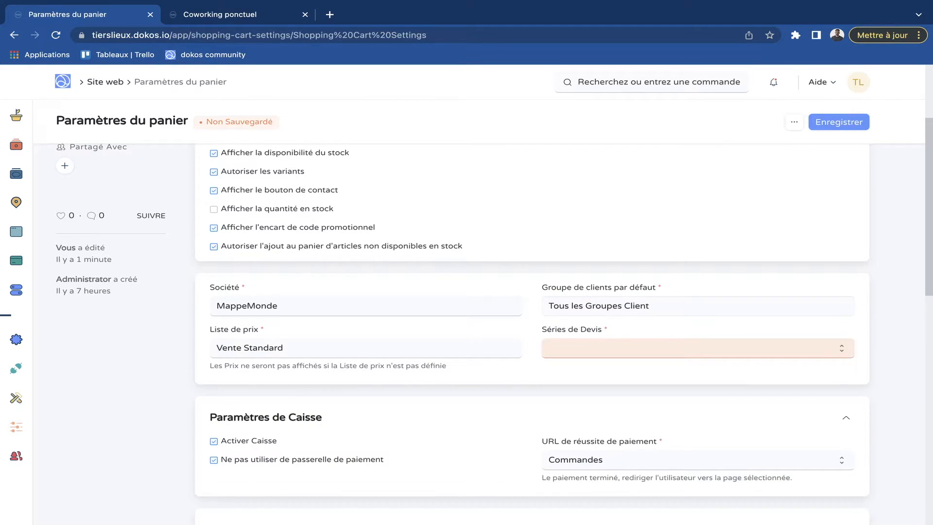
scroll(485, 316, "down", 1)
left_click(632, 318)
left_click(631, 318)
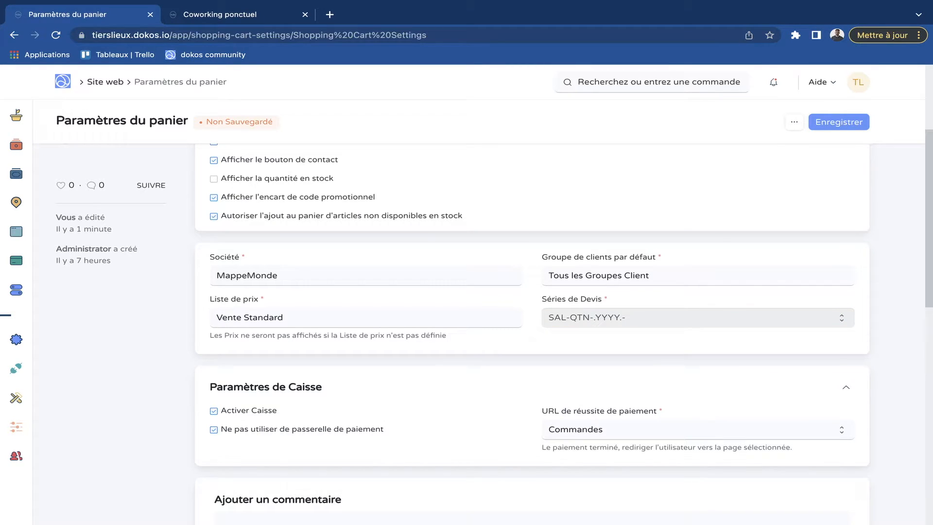
scroll(486, 321, "up", 1)
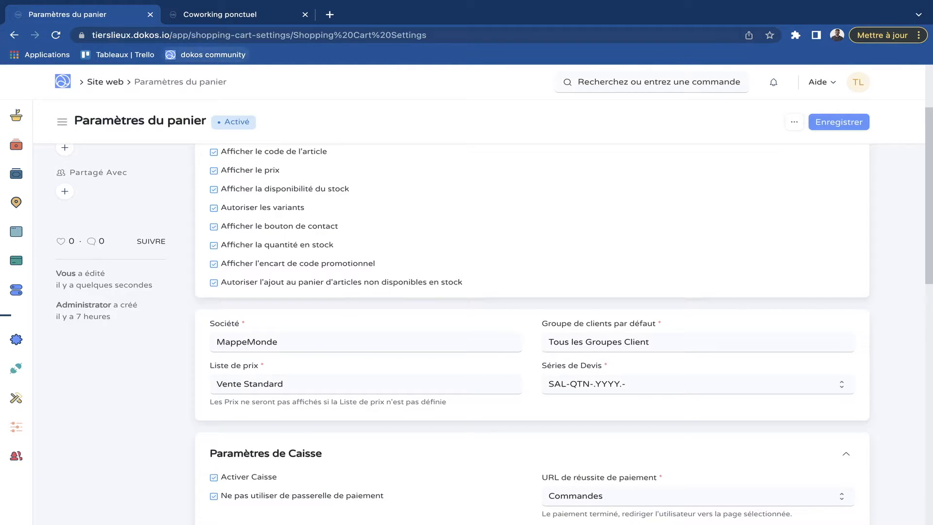
- Reload the Coworking ponctuel product page in the shop and check the displayed price and stock status
left_click(220, 15)
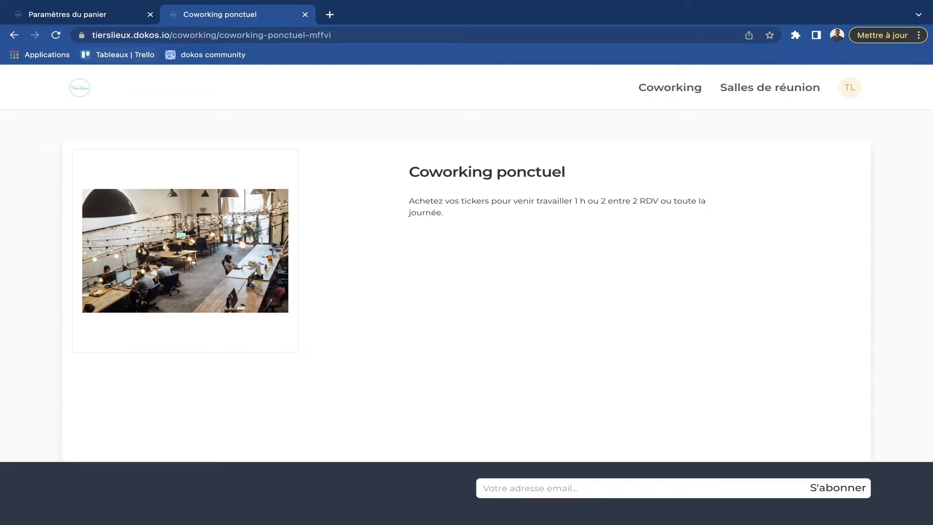
left_click(56, 35)
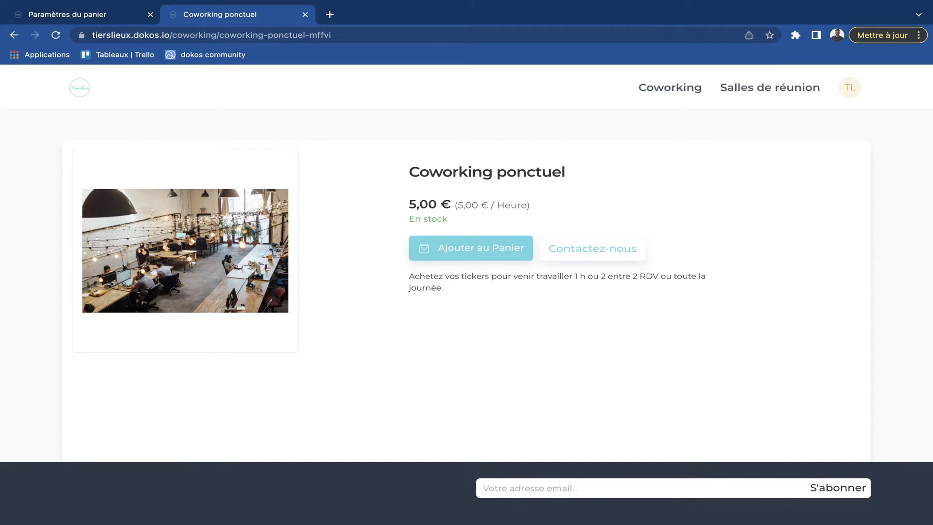
left_click_drag(405, 204, 515, 208)
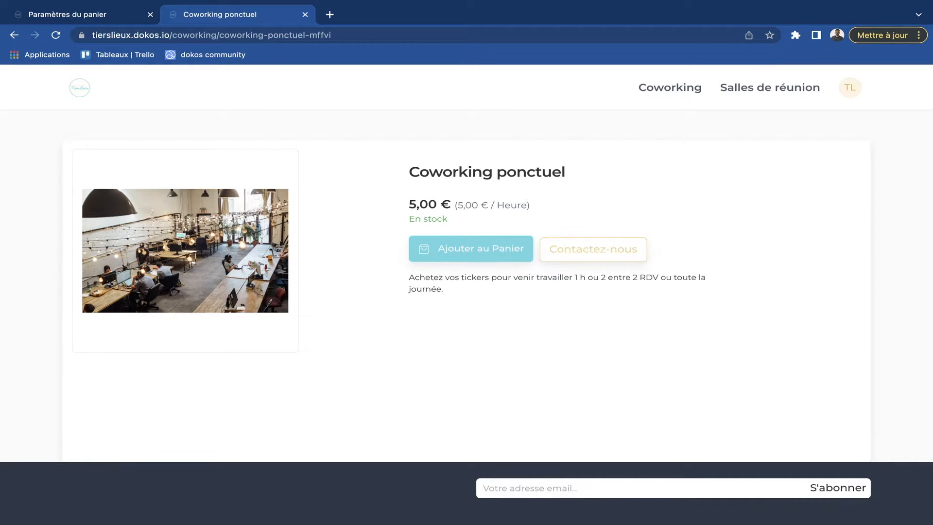
- Open the product's contact form, review its fields, and close it without sending
left_click(593, 249)
scroll(462, 301, "down", 2)
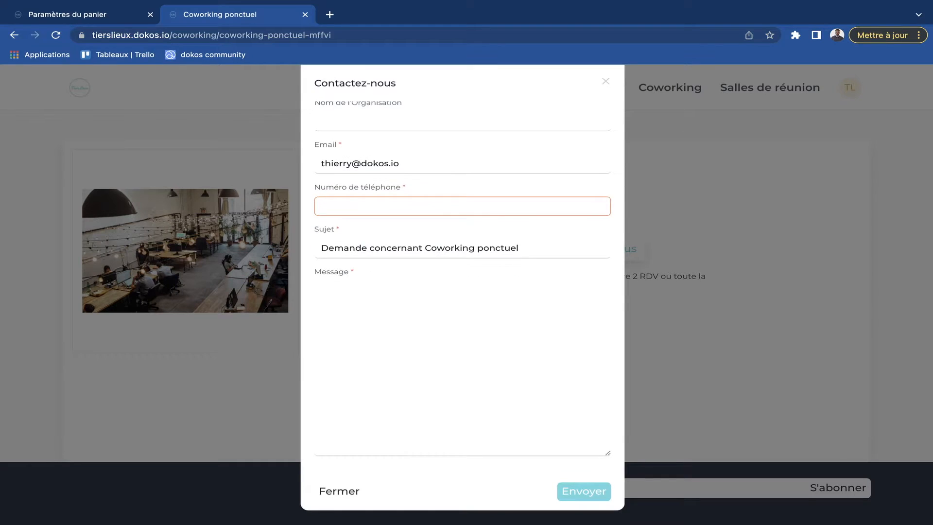
scroll(462, 292, "up", 2)
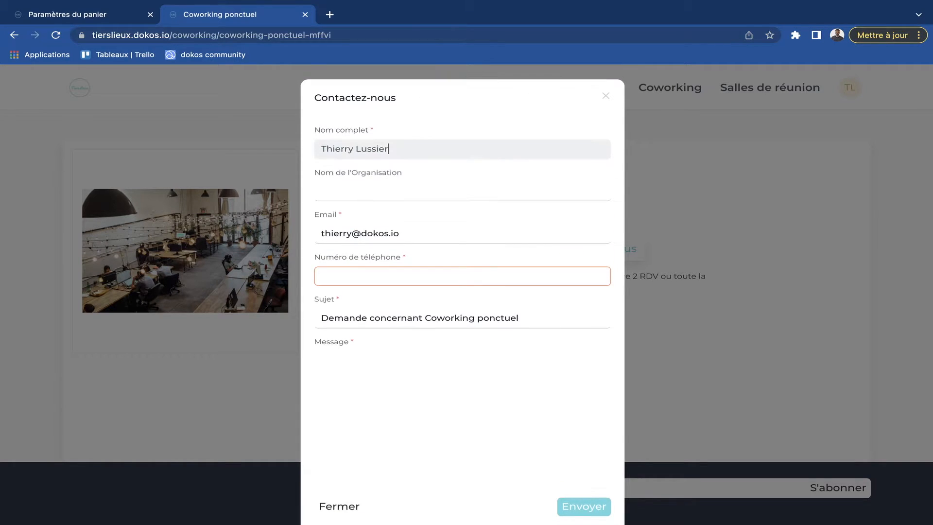
key("Escape")
- Add the Coworking ponctuel product to the cart and open the cart page
left_click(470, 248)
left_click(779, 88)
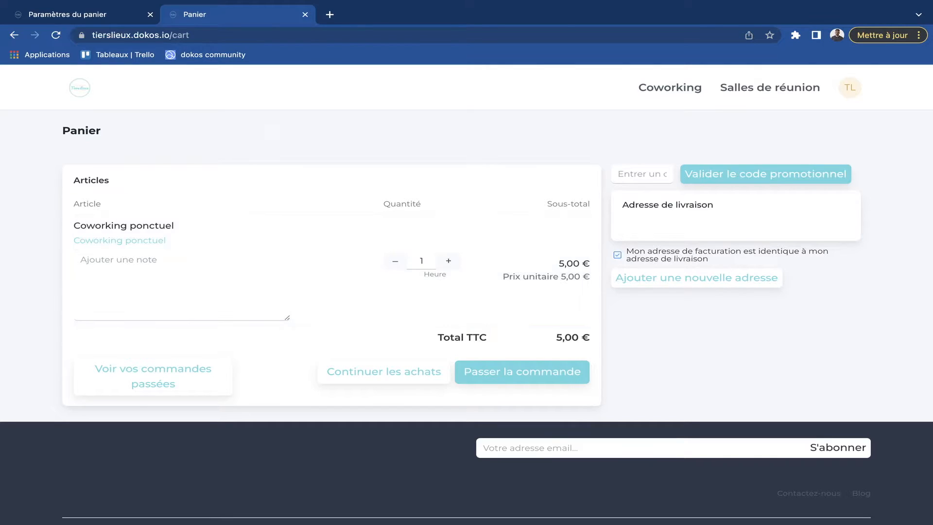
- Disable Activer Caisse in the cart settings' Paramètres de Caisse and save the settings
key("ctrl+Tab")
scroll(531, 311, "down", 1)
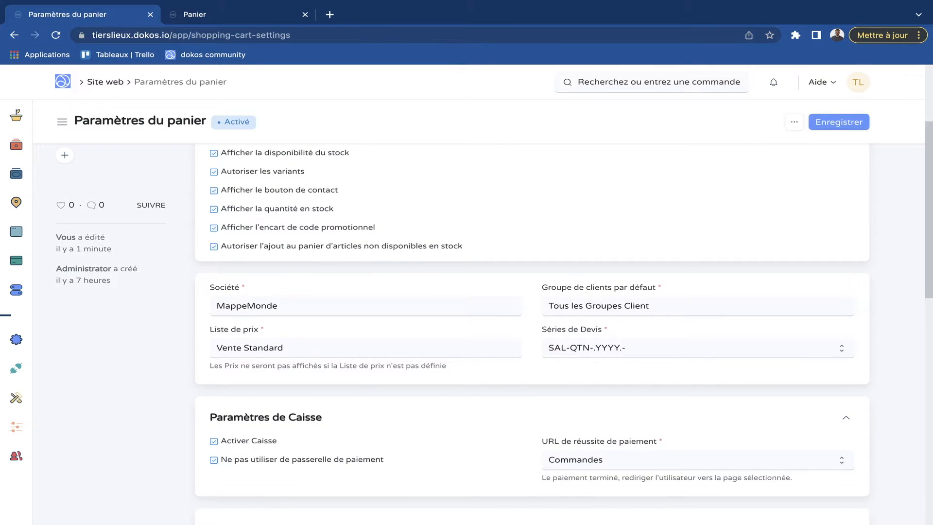
left_click(214, 441)
key("ctrl+s")
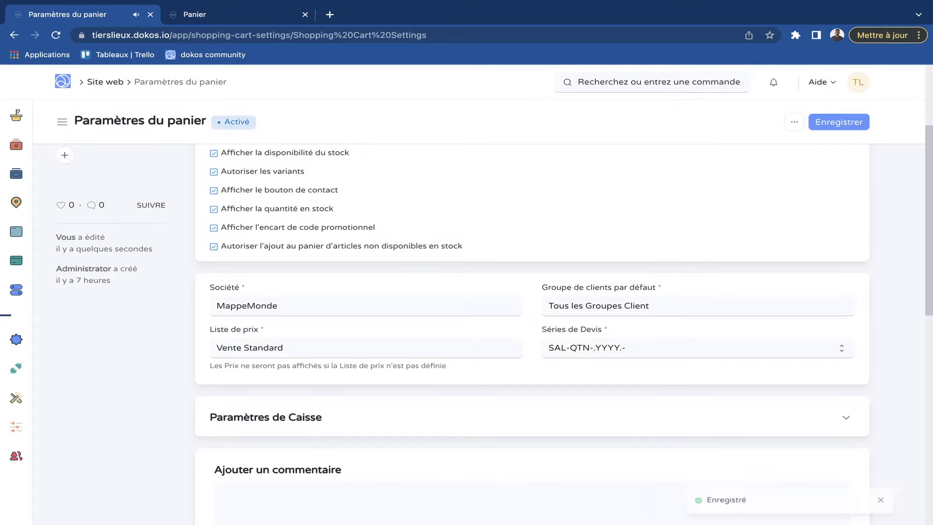
- Reload the shop's cart page and request a quotation for the Coworking ponctuel item
key("ctrl+Tab")
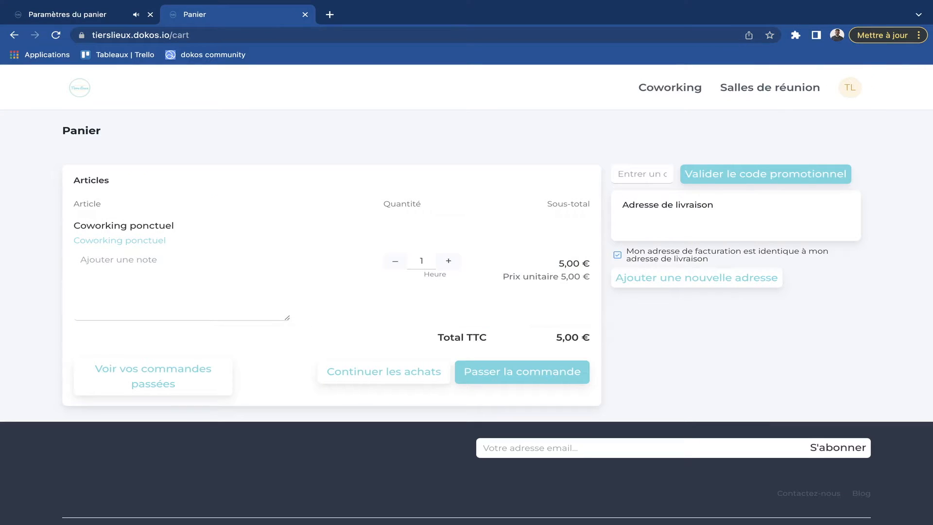
key("ctrl+r")
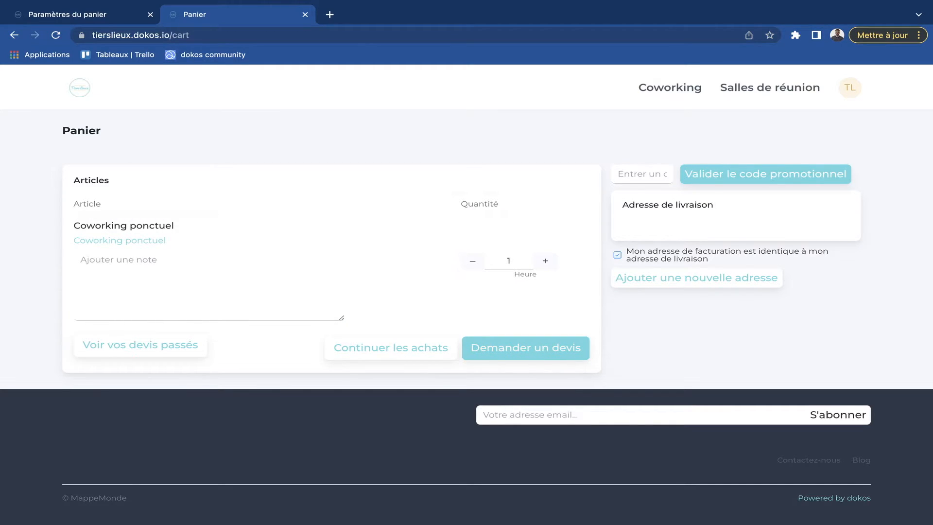
left_click(495, 349)
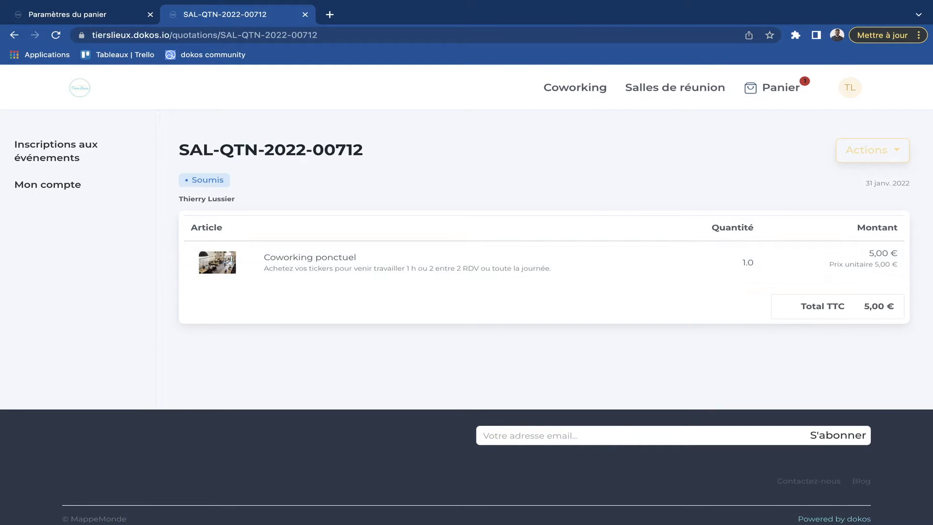
- Open the quotation just created from the back-office Devis list and review it, then return to the Coworking ponctuel product page
left_click(82, 14)
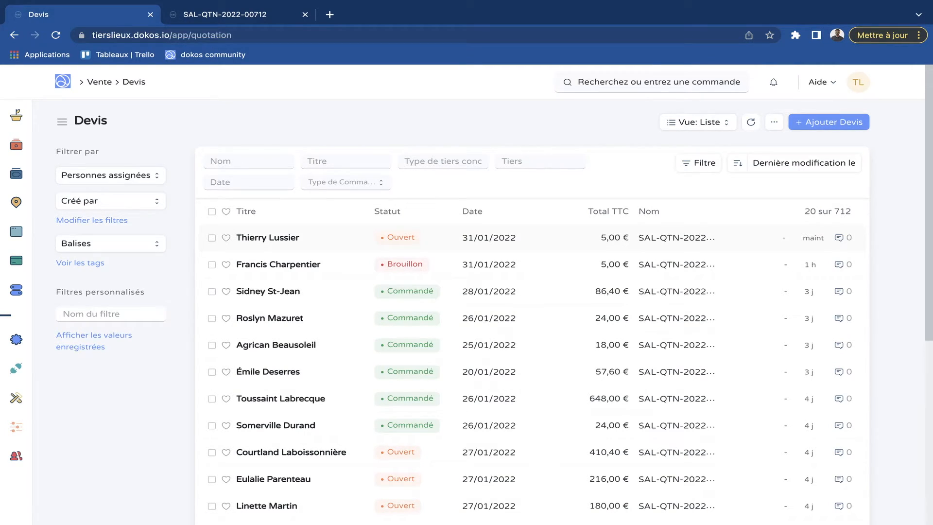
left_click(267, 237)
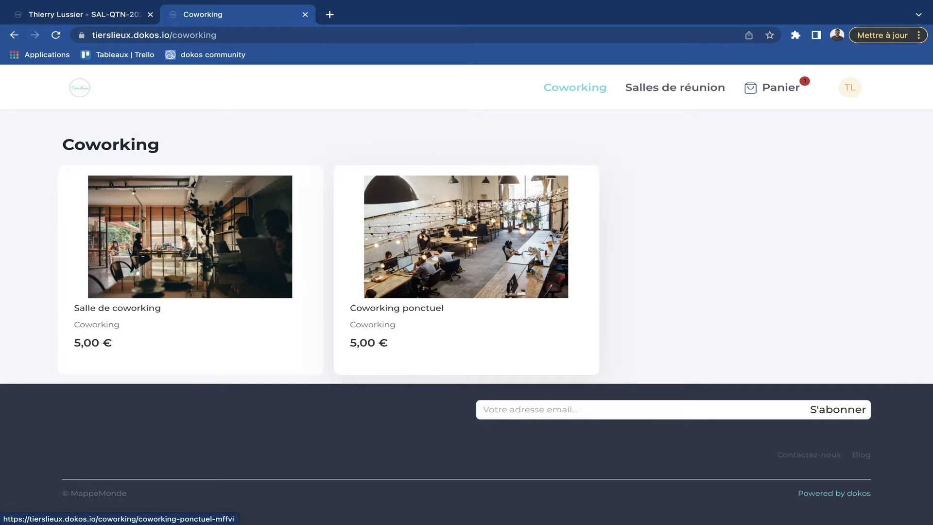
left_click(465, 237)
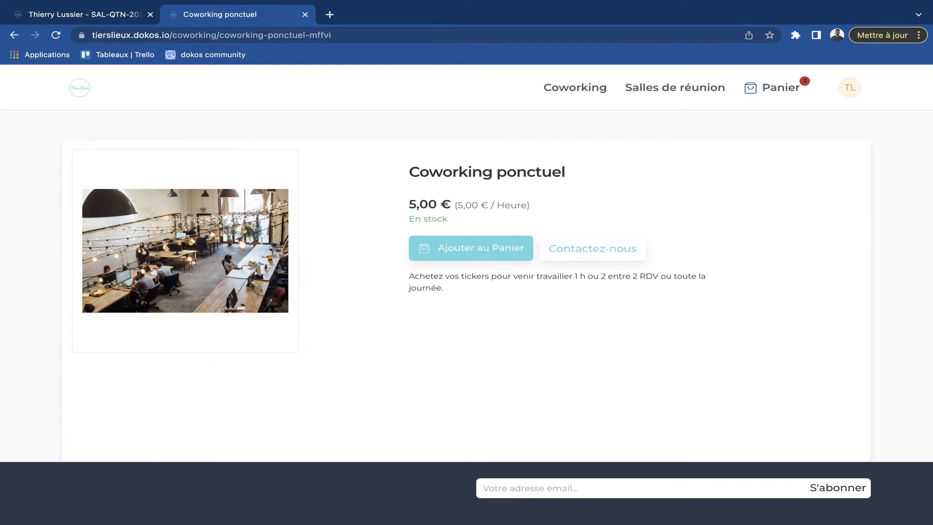
- Enable Activer Caisse in the website's cart settings, keeping Ne pas utiliser de passerelle de paiement selected, and save
left_click(108, 16)
mouse_move(17, 202)
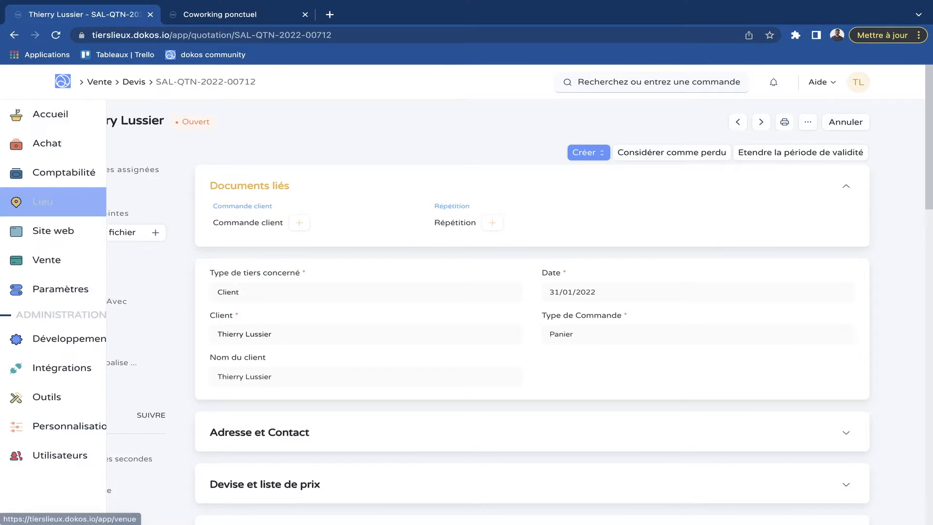
left_click(49, 231)
left_click(739, 327)
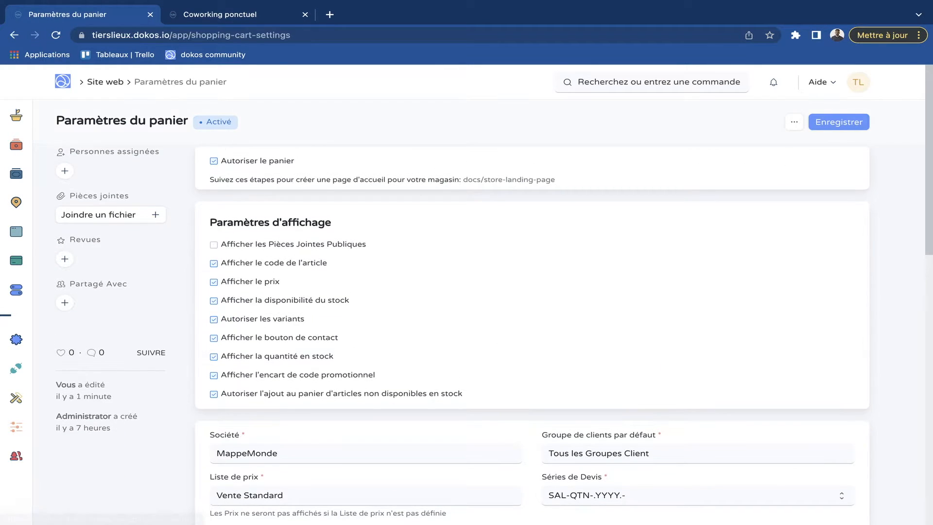
scroll(739, 327, "down", 4)
scroll(532, 326, "down", 3)
left_click(845, 262)
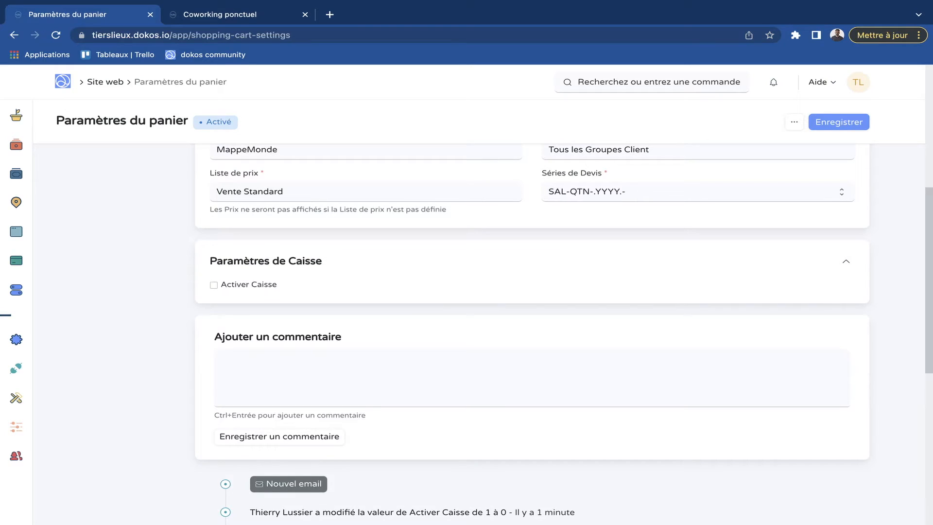
left_click(214, 286)
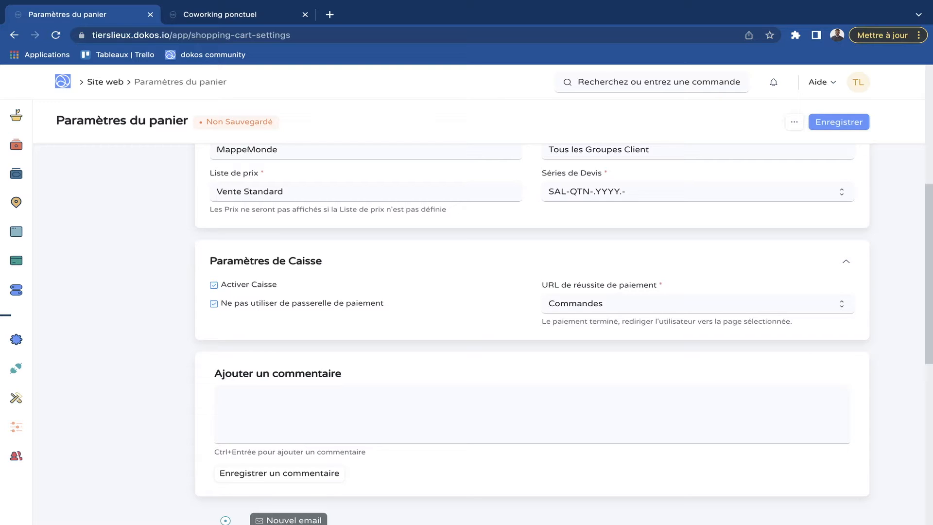
key("ctrl+s")
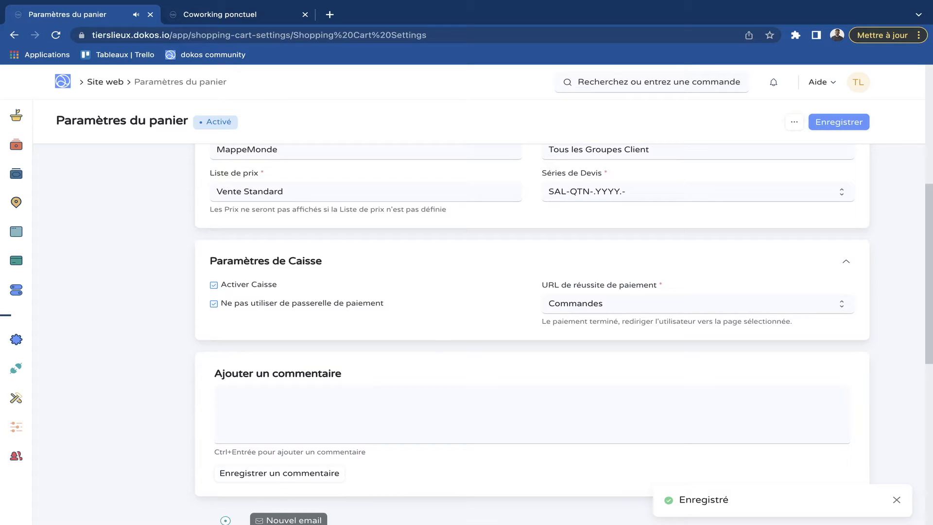
- Add the Coworking ponctuel product to the cart again in the shop and open the cart page
key("ctrl+Tab")
left_click(463, 247)
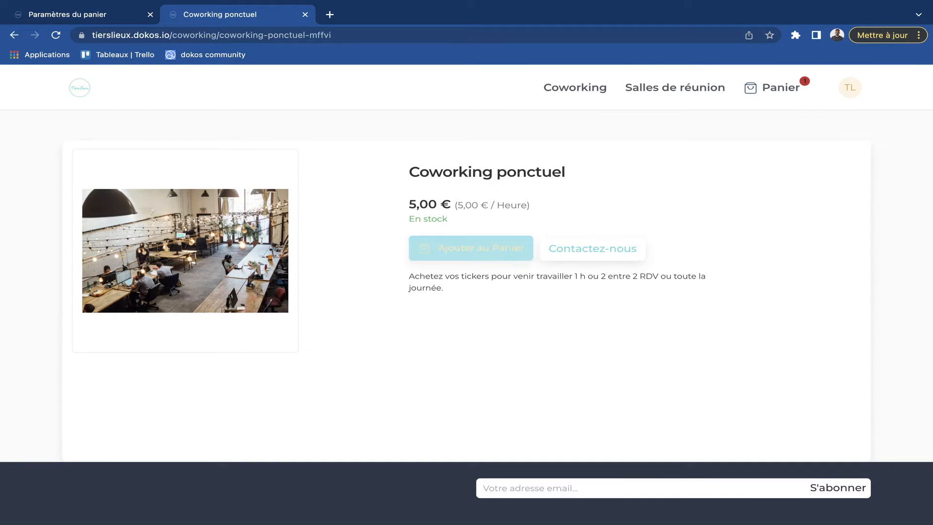
left_click(463, 246)
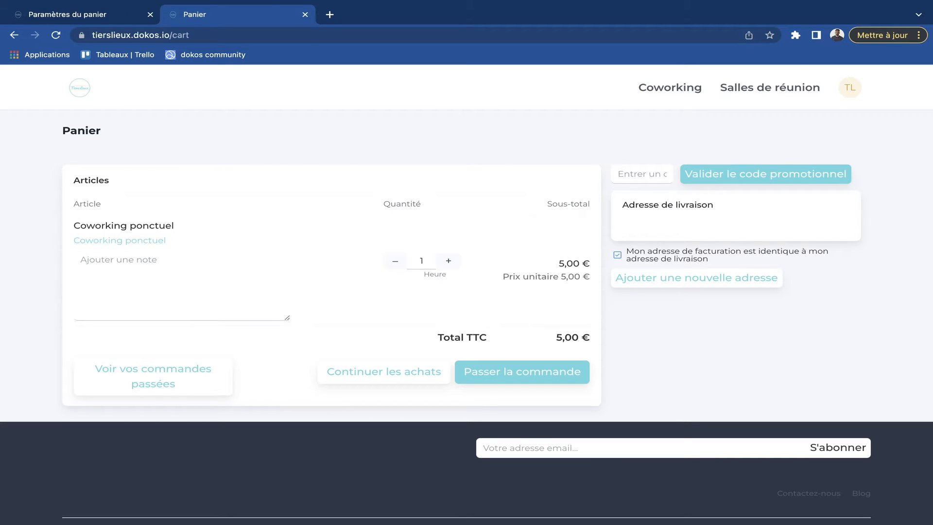
- Turn off Ne pas utiliser de passerelle de paiement in the cart settings and show the available payment gateway accounts
key("ctrl+Tab")
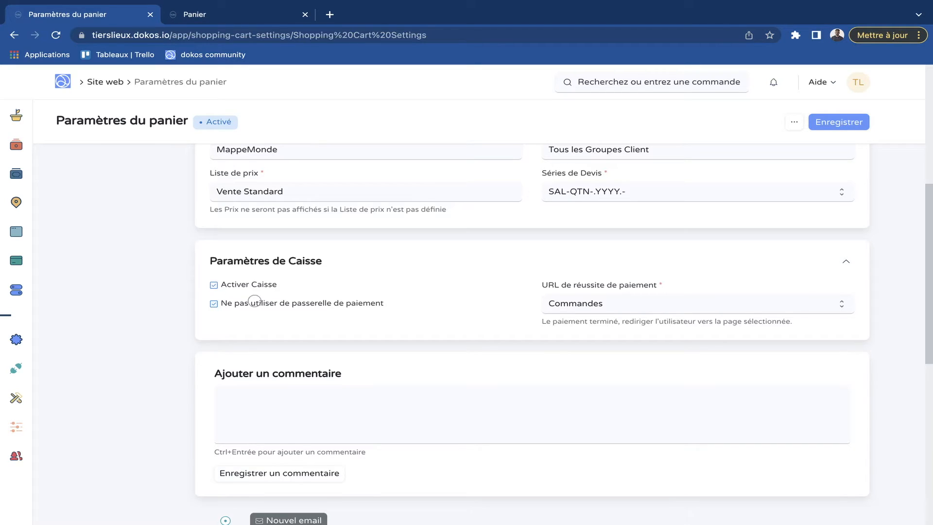
left_click(255, 302)
left_click(592, 304)
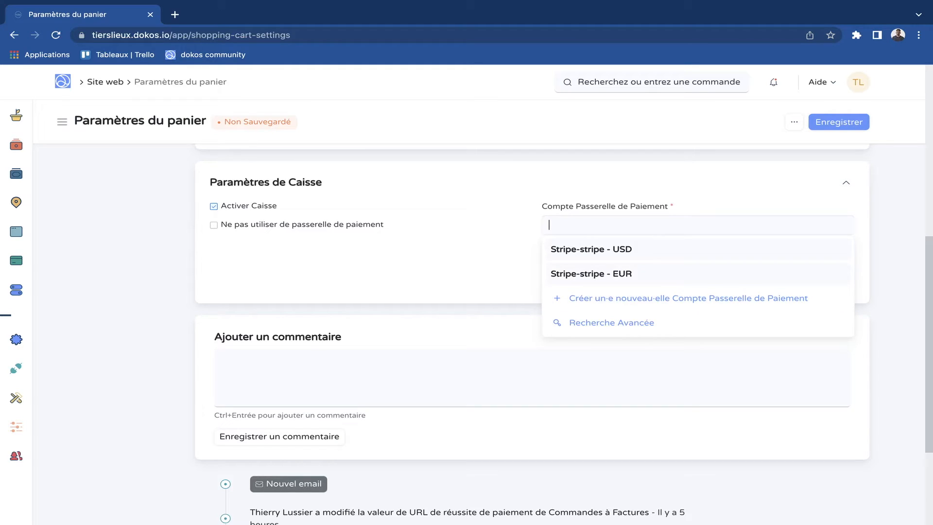
- Open the stripe record from the payment settings in Intégrations and review its keys, redirection and bank sections
scroll(531, 330, "down", 4)
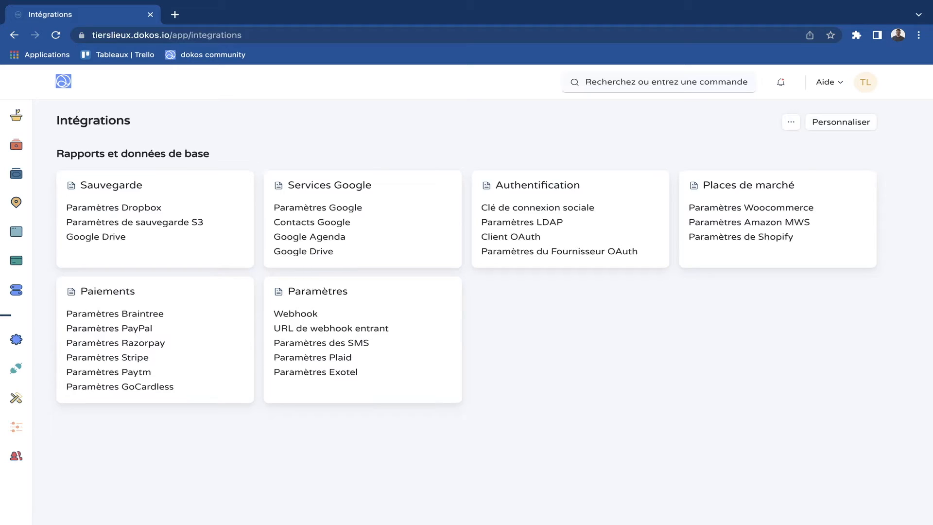
left_click_drag(87, 290, 135, 290)
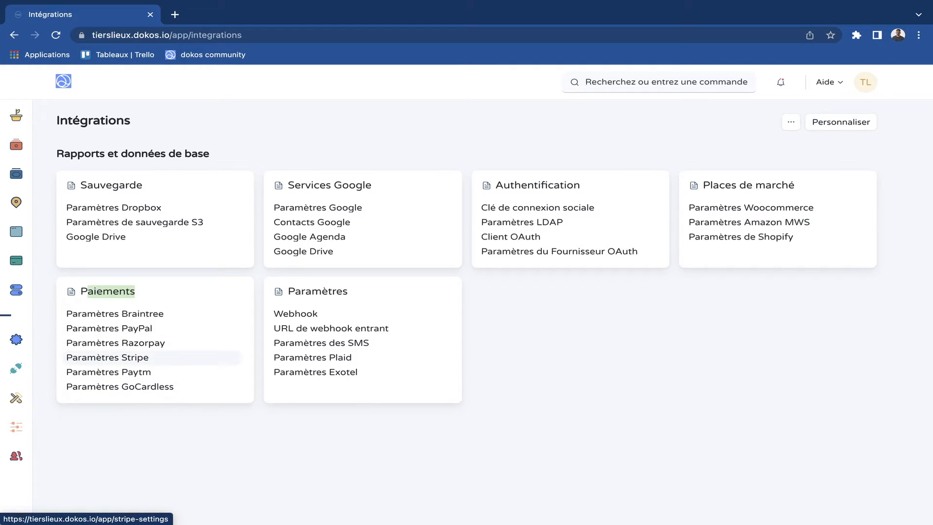
left_click(107, 357)
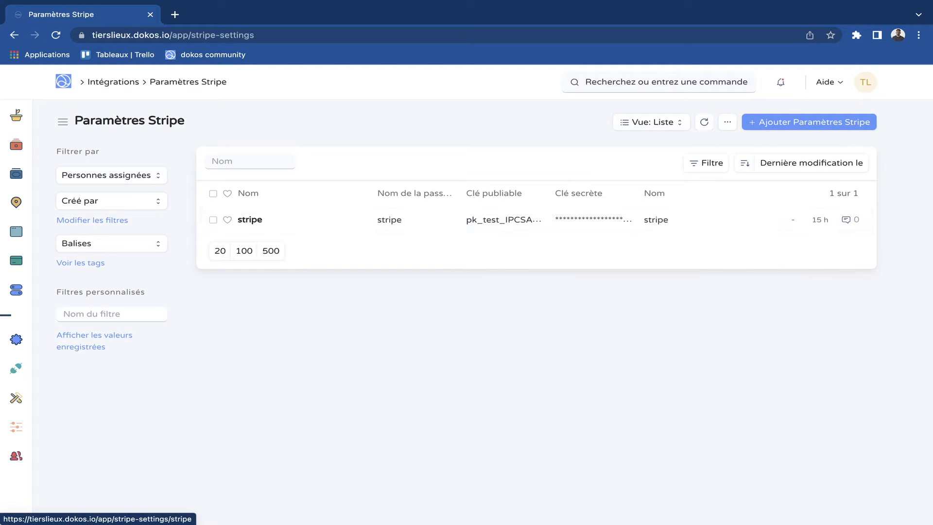
left_click(250, 220)
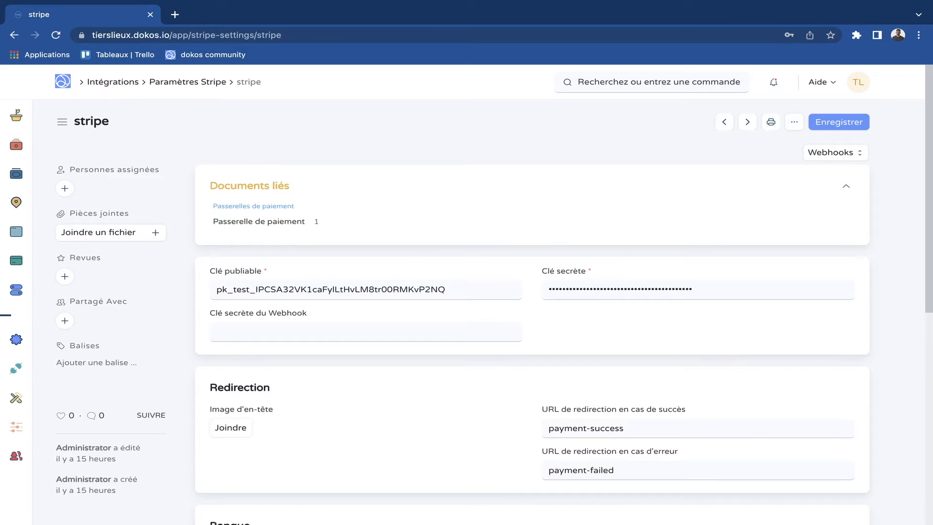
scroll(532, 311, "down", 1)
scroll(532, 310, "up", 1)
scroll(532, 311, "down", 1)
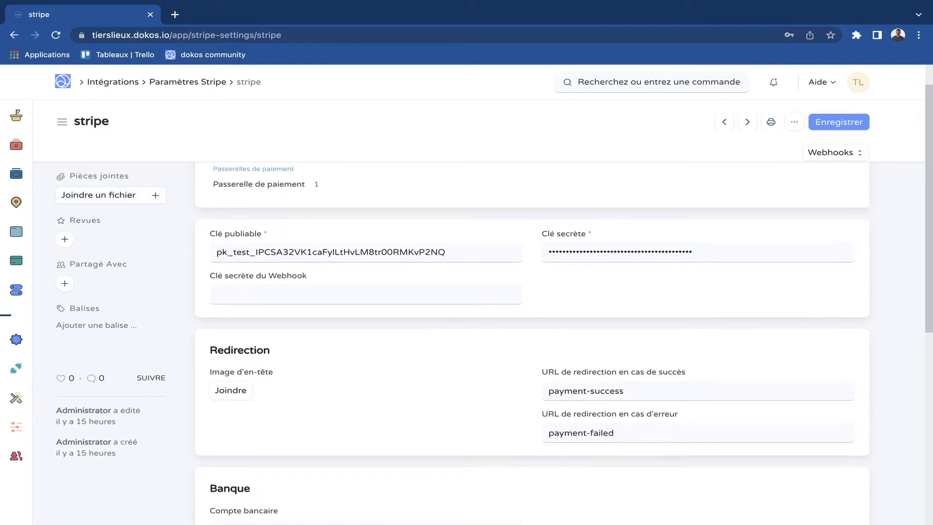
scroll(532, 311, "down", 2)
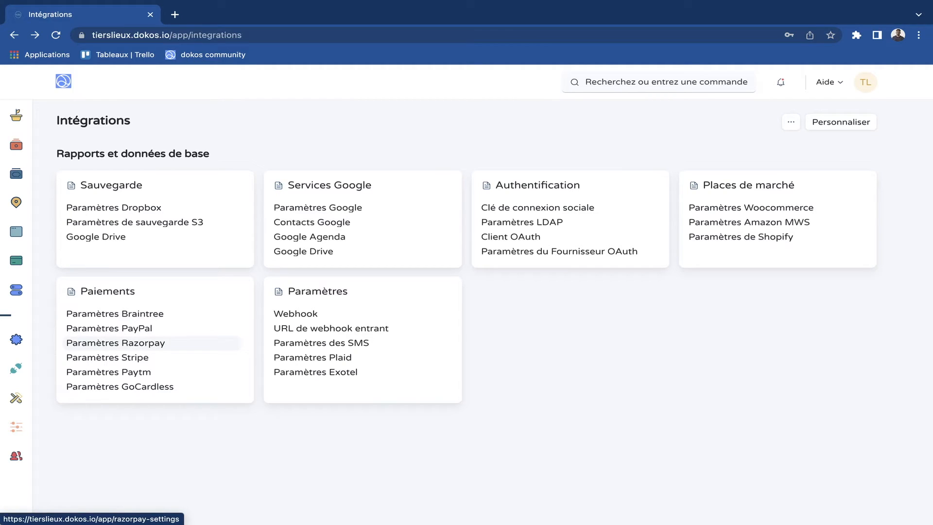
- Find the Compte Passerelle de Paiement list, open Stripe-stripe - EUR, and examine its linked payment account's parent account
left_click(598, 88)
type("compte pass")
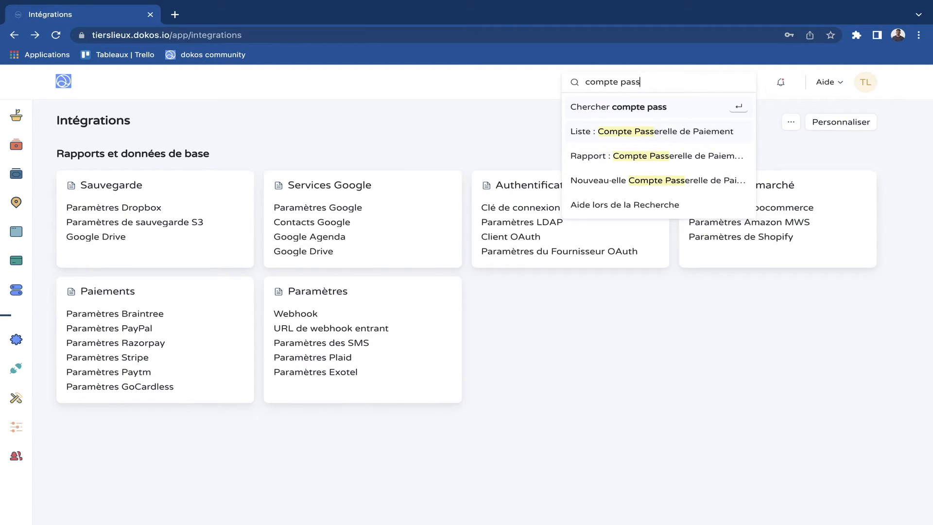
key("Return")
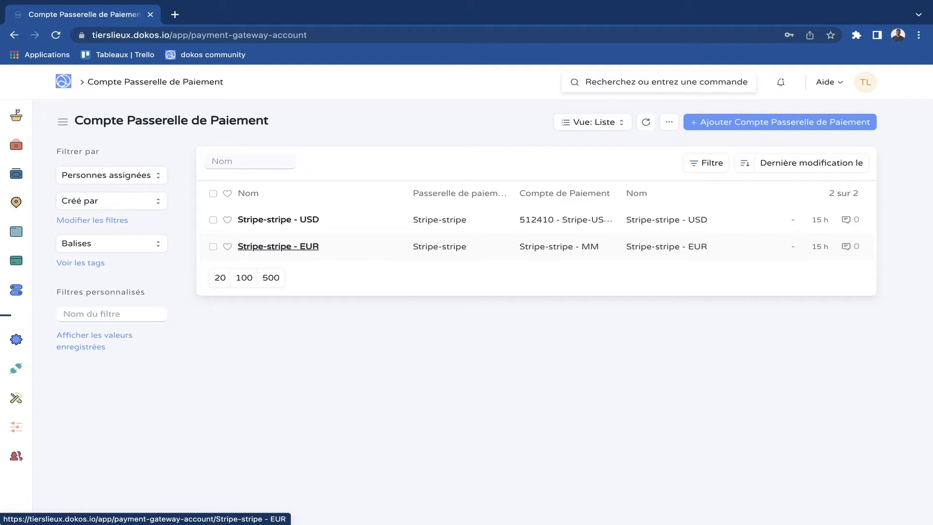
left_click(279, 247)
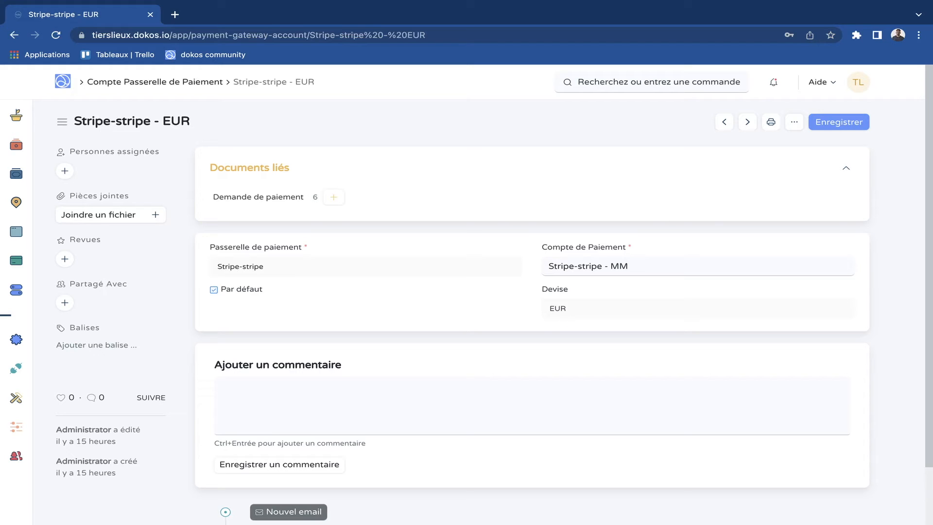
left_click(846, 266)
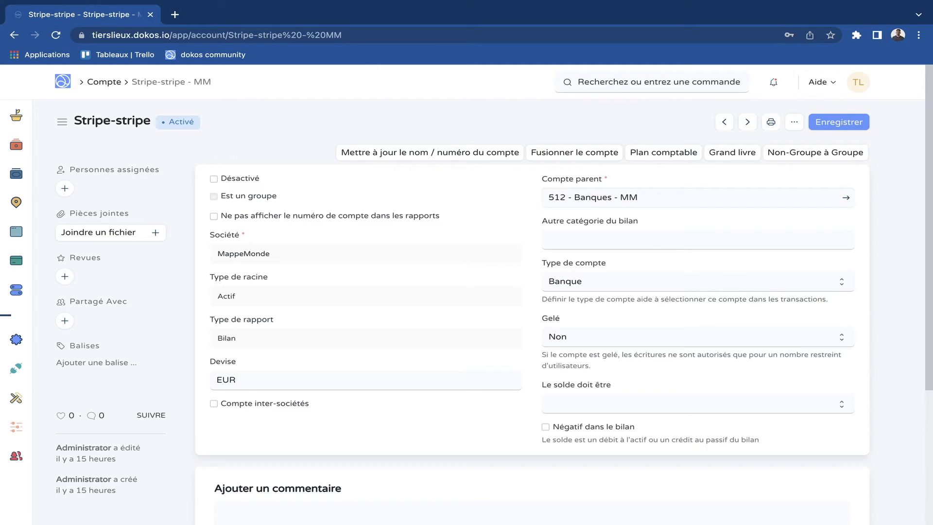
left_click_drag(553, 196, 651, 197)
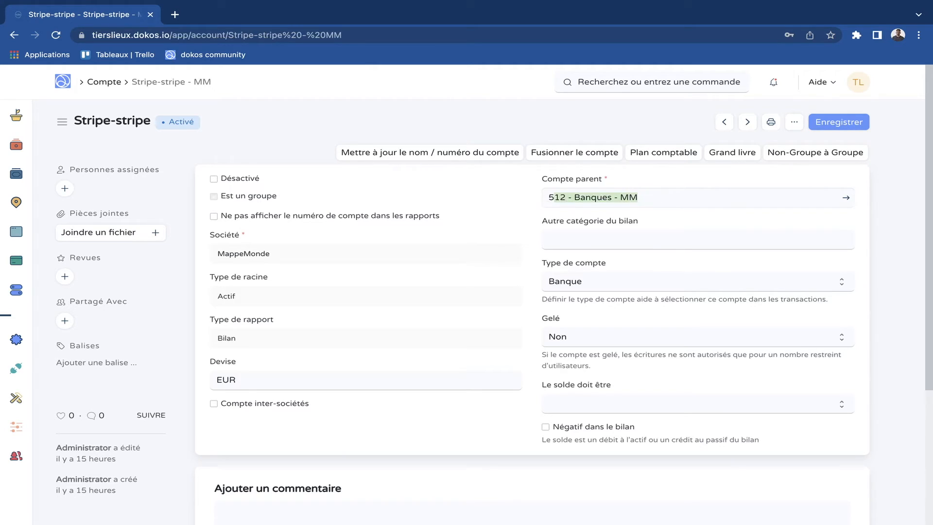
left_click(668, 202)
left_click_drag(549, 198, 640, 198)
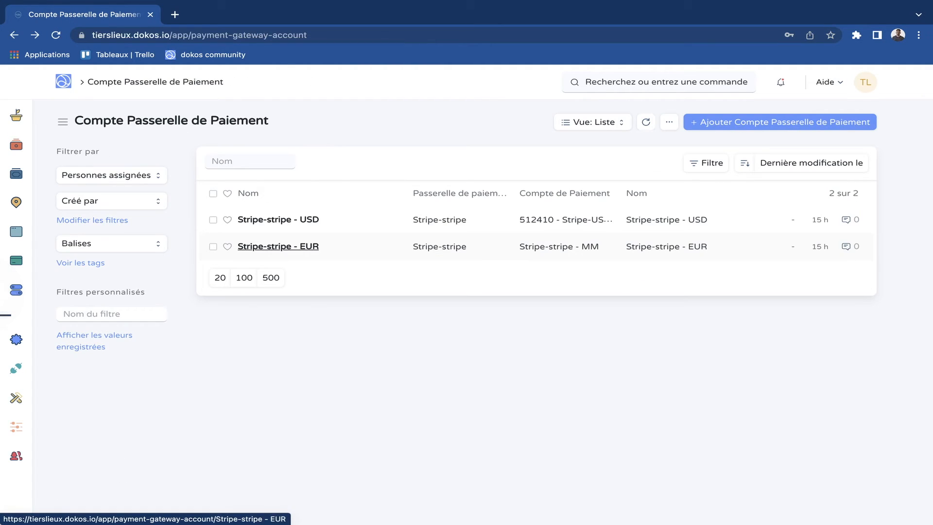
- Return to the website's cart settings and set the payment gateway account to Stripe-stripe - EUR
mouse_move(29, 260)
left_click(49, 230)
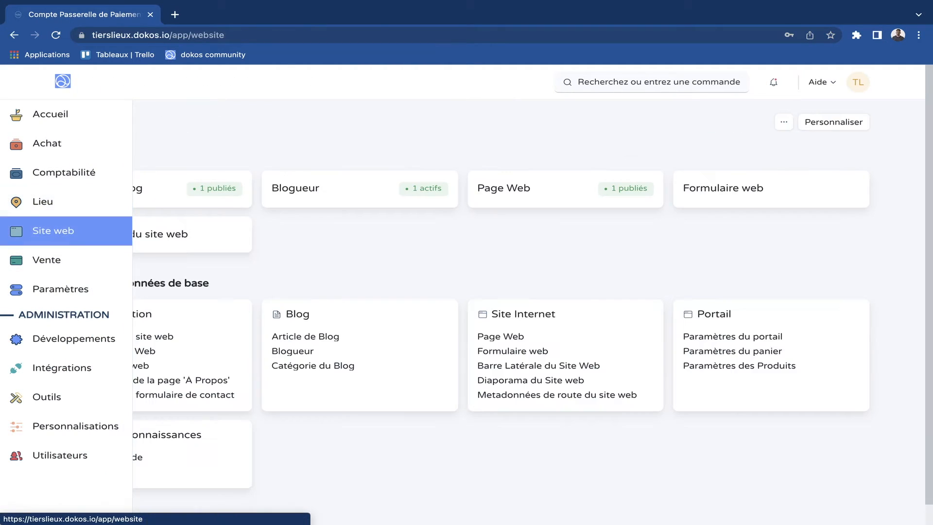
scroll(340, 311, "down", 1)
left_click(719, 330)
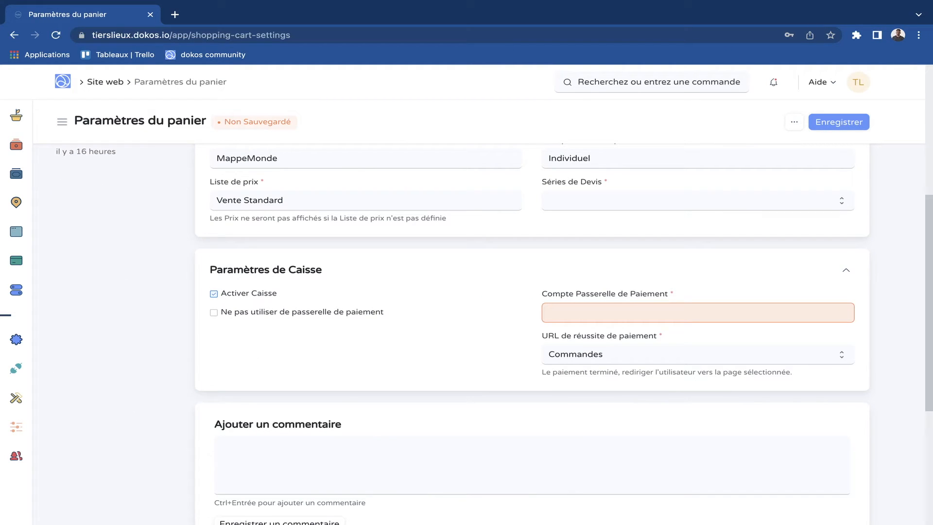
left_click(583, 314)
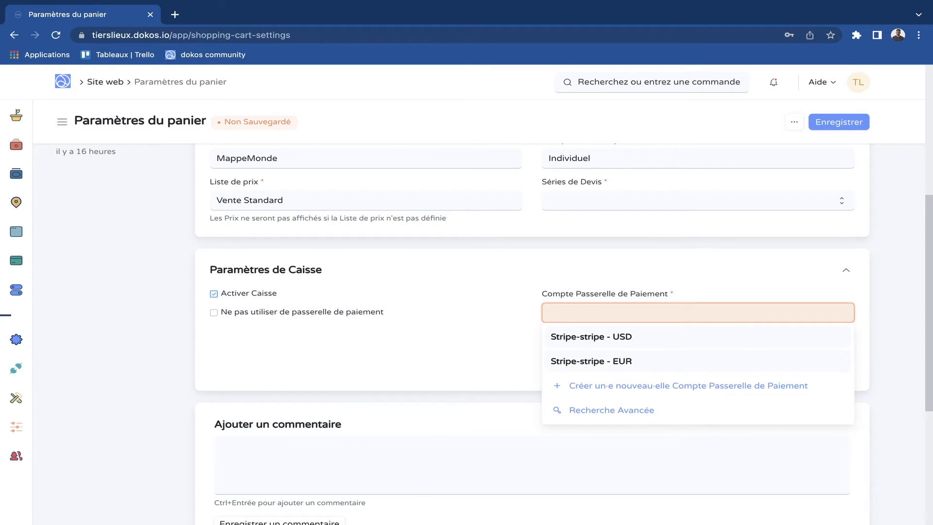
left_click(591, 361)
- Set URL de réussite de paiement to Factures and save the cart settings
scroll(591, 361, "down", 1)
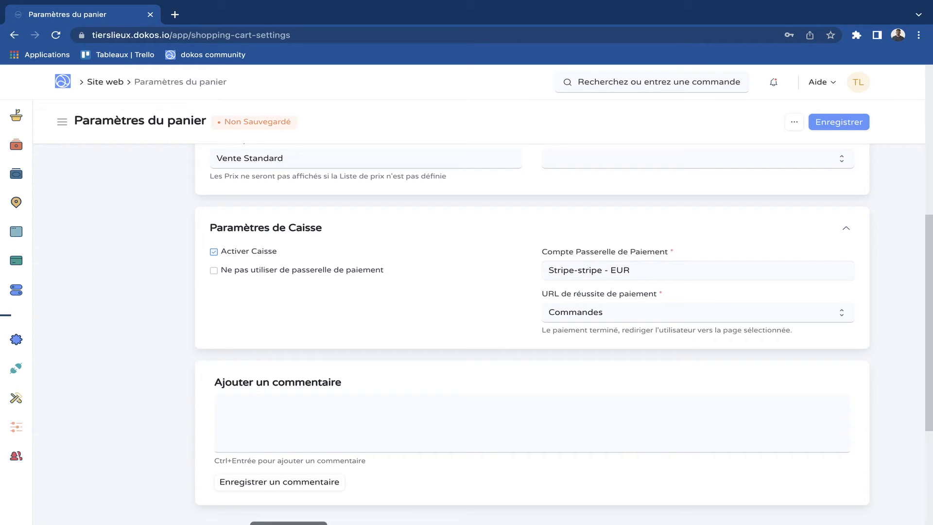
left_click(697, 313)
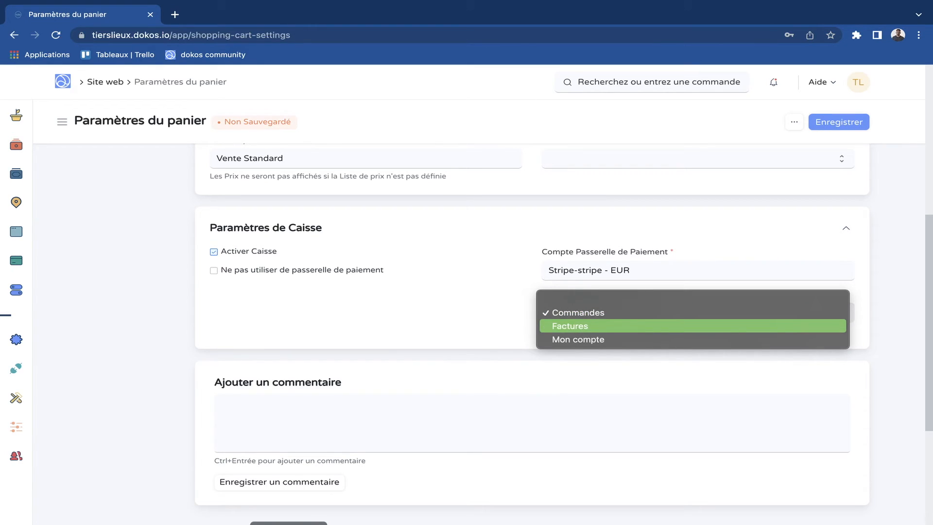
left_click(692, 326)
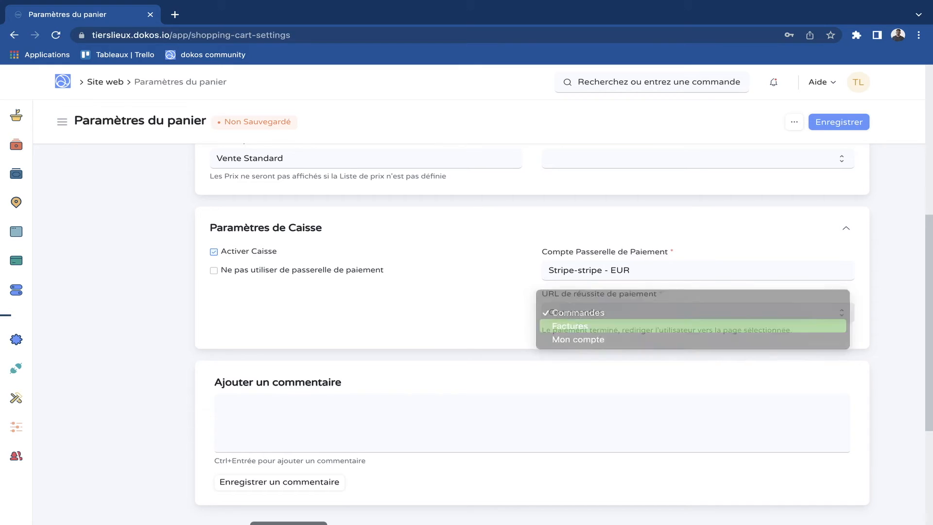
key("ctrl+s")
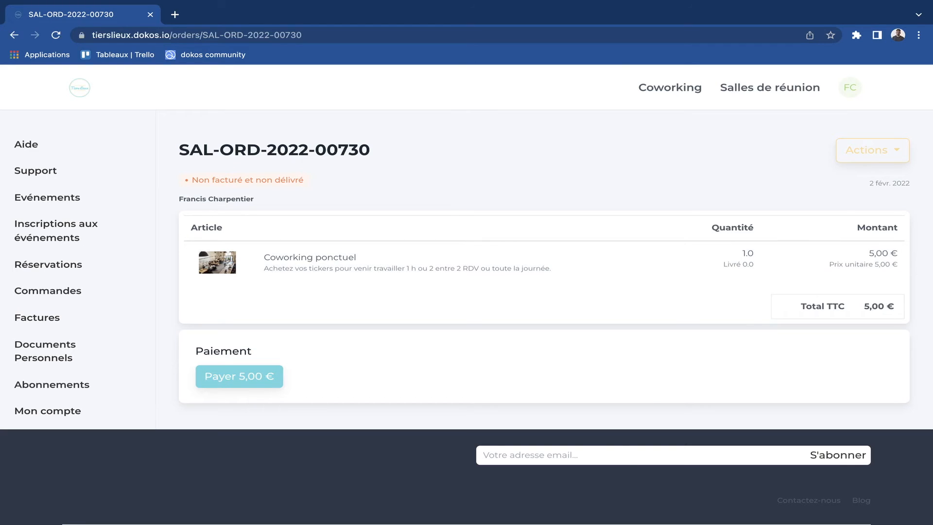
- Pay the 5,00 € Coworking ponctuel order by entering the card number, expiry date and CVC and completing the 3D Secure test authentication
left_click_drag(191, 355, 258, 355)
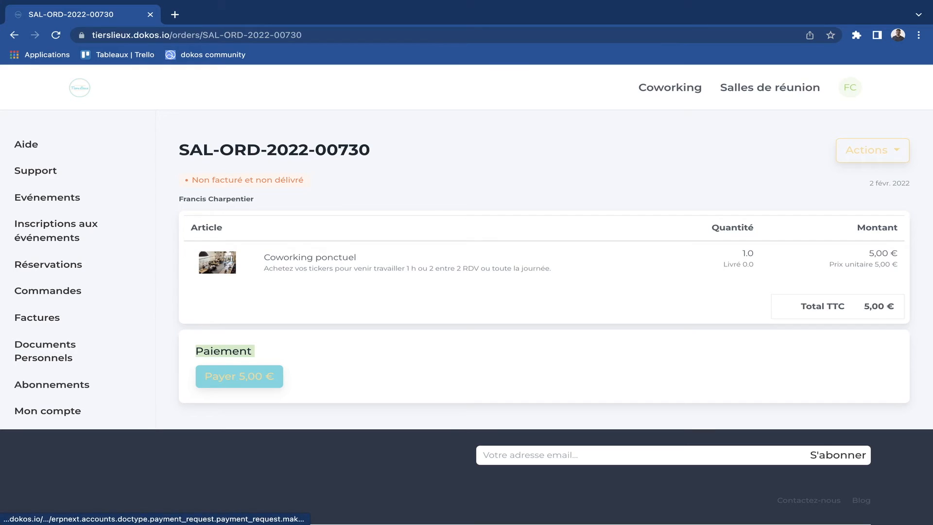
left_click(239, 376)
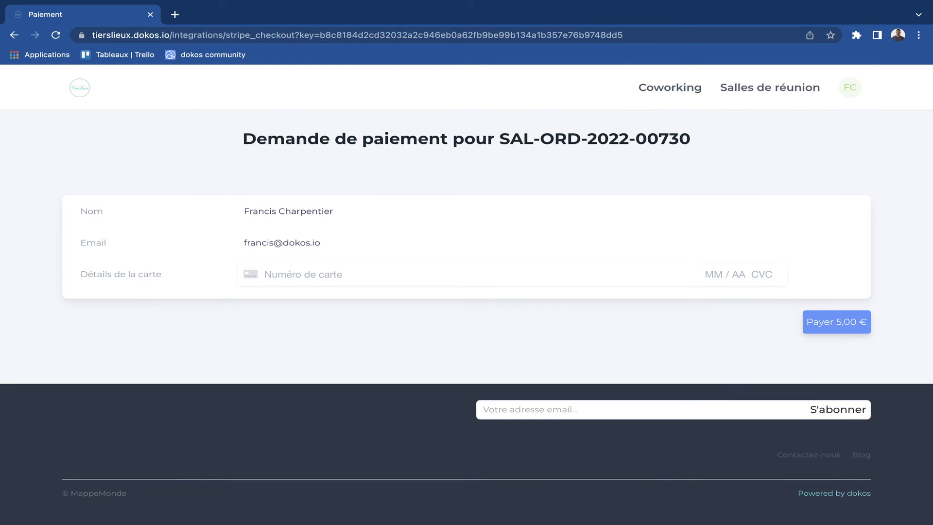
type("40000027600031840123333")
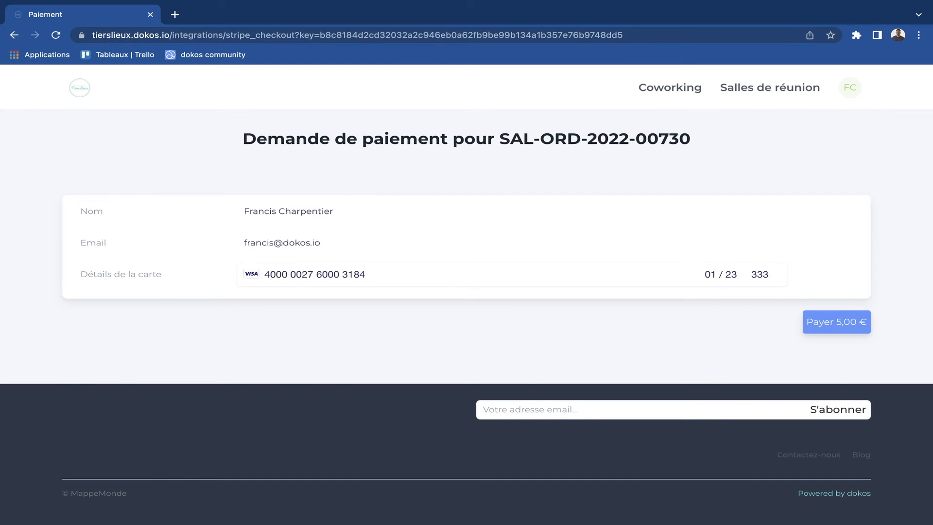
left_click(835, 322)
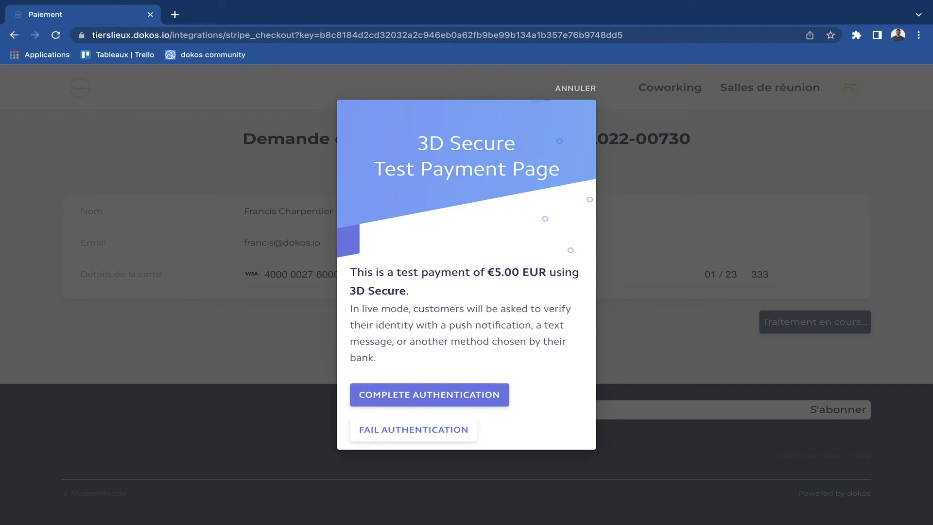
scroll(466, 311, "down", 1)
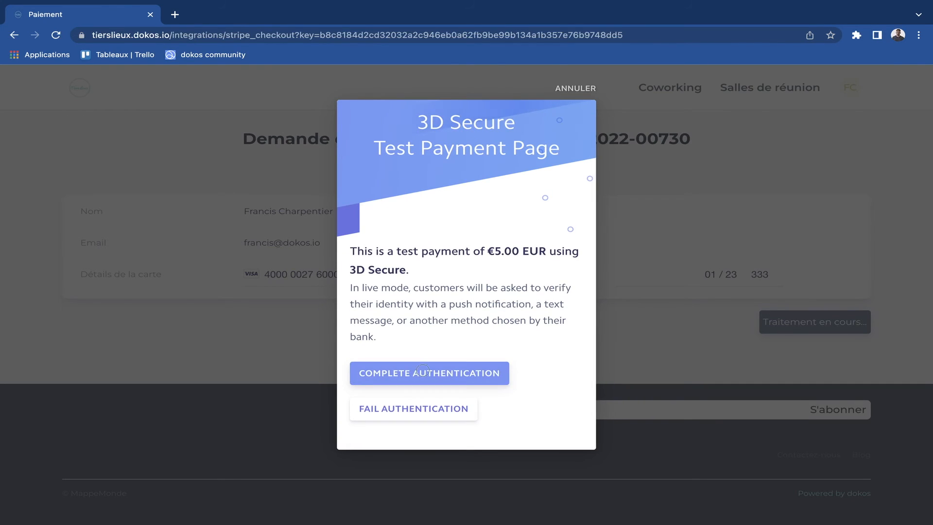
left_click(430, 373)
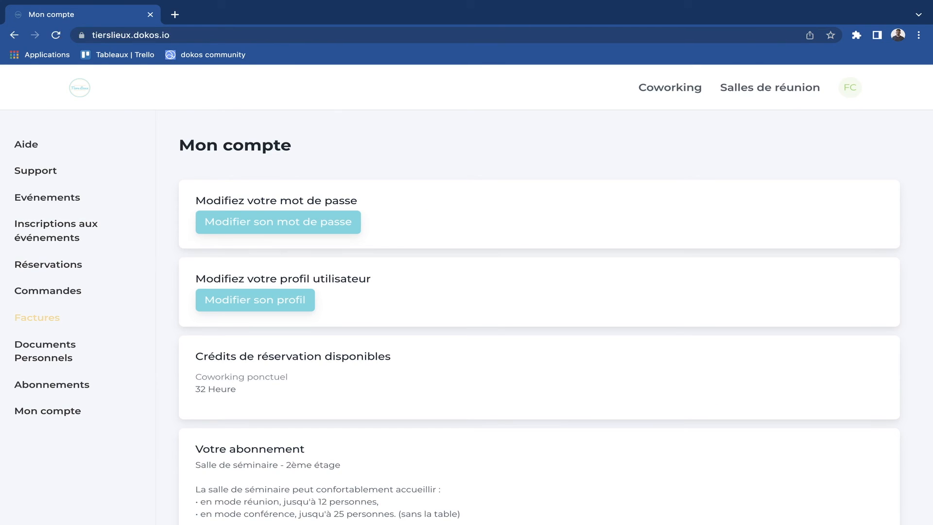
- Check the status of the newest Coworking ponctuel invoice under Factures and of its matching order under Commandes
left_click(37, 317)
scroll(45, 318, "down", 1)
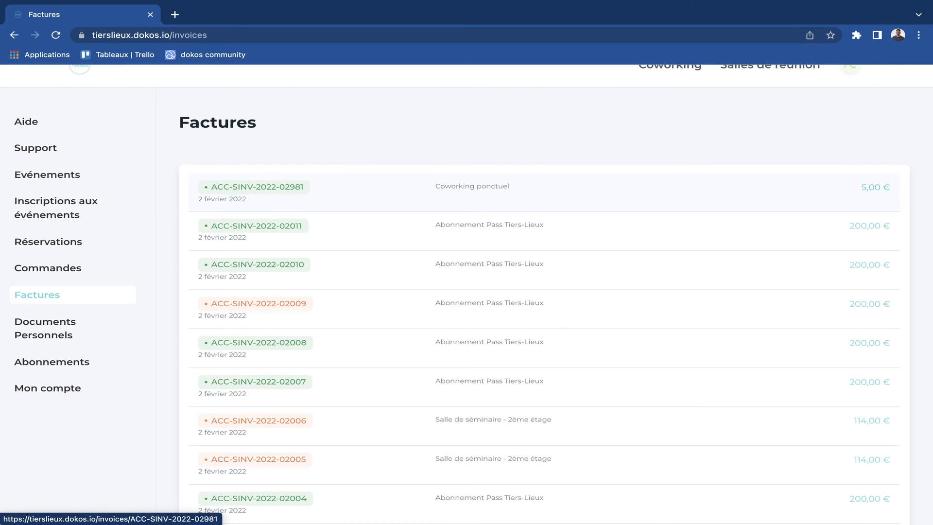
left_click(337, 198)
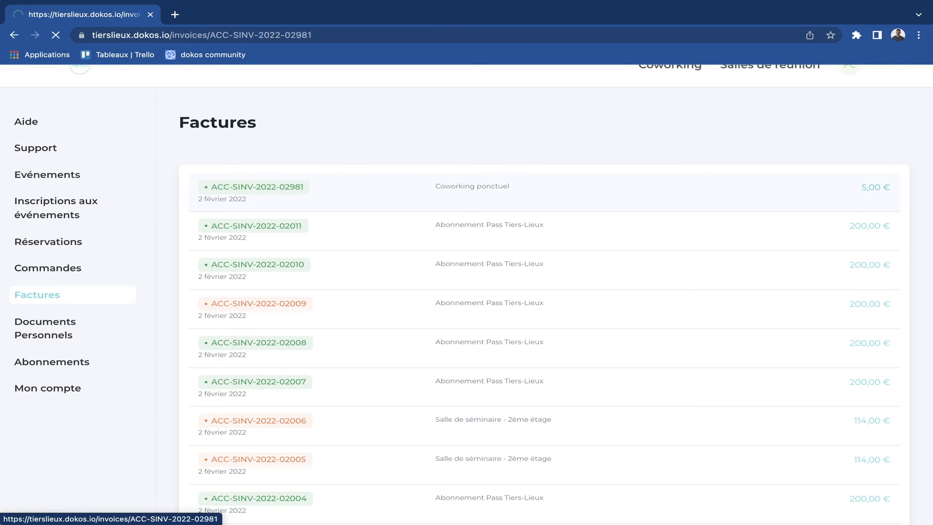
left_click_drag(188, 181, 234, 178)
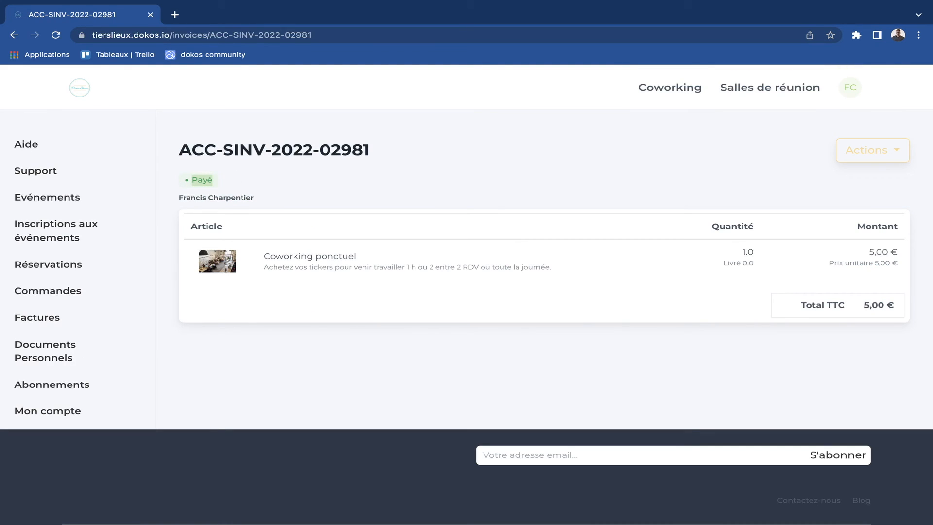
left_click(47, 291)
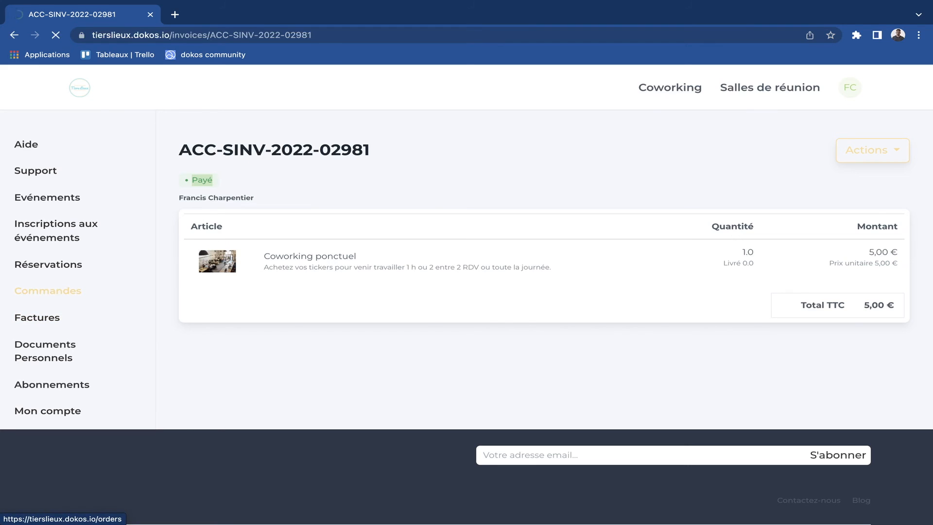
left_click(273, 210)
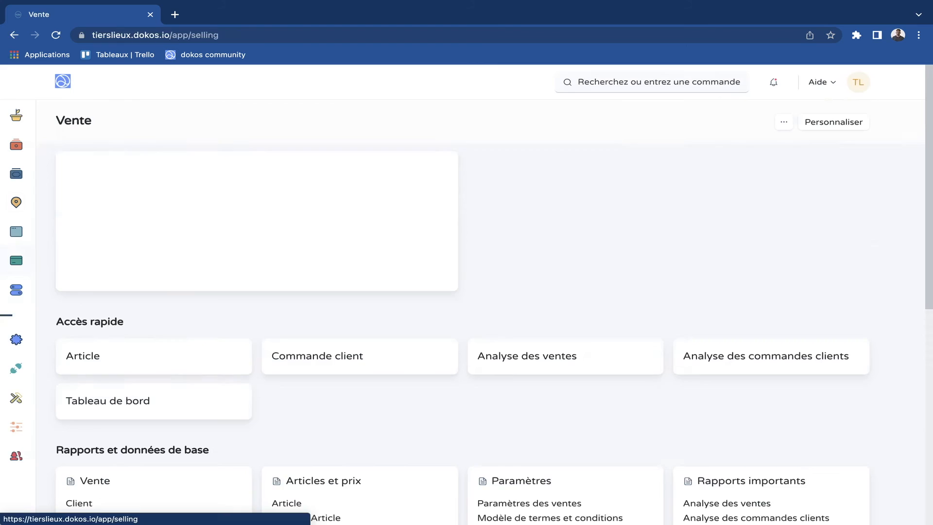
- Switch to the Dokos back office and open the Facture de vente list from the Vente workspace
scroll(77, 333, "down", 3)
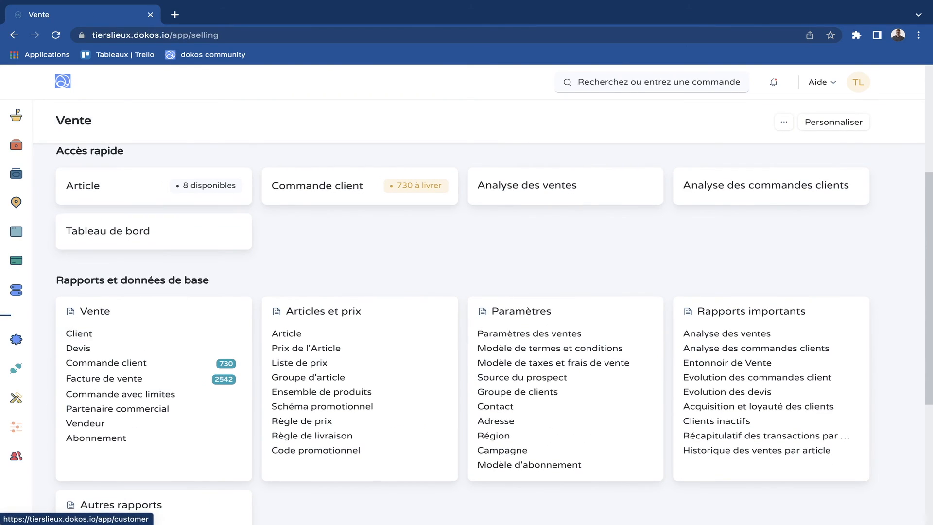
scroll(78, 333, "down", 1)
left_click(104, 349)
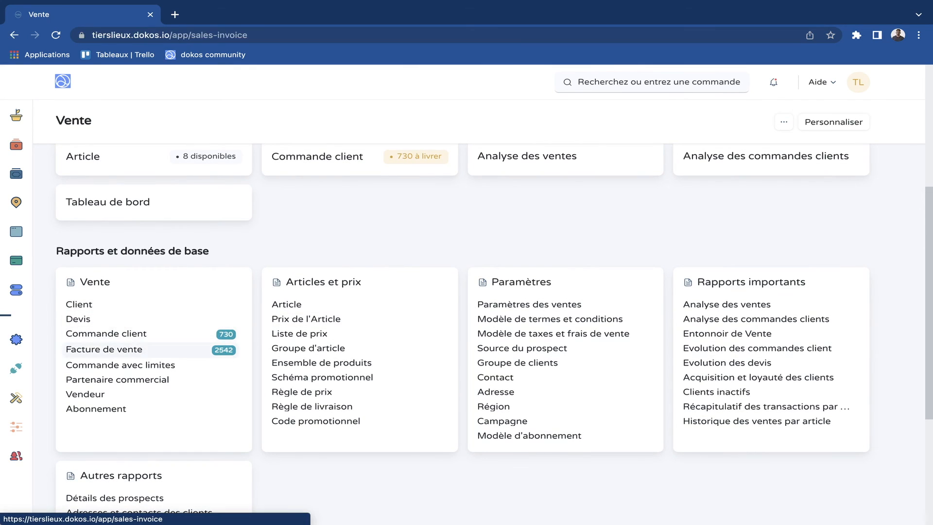